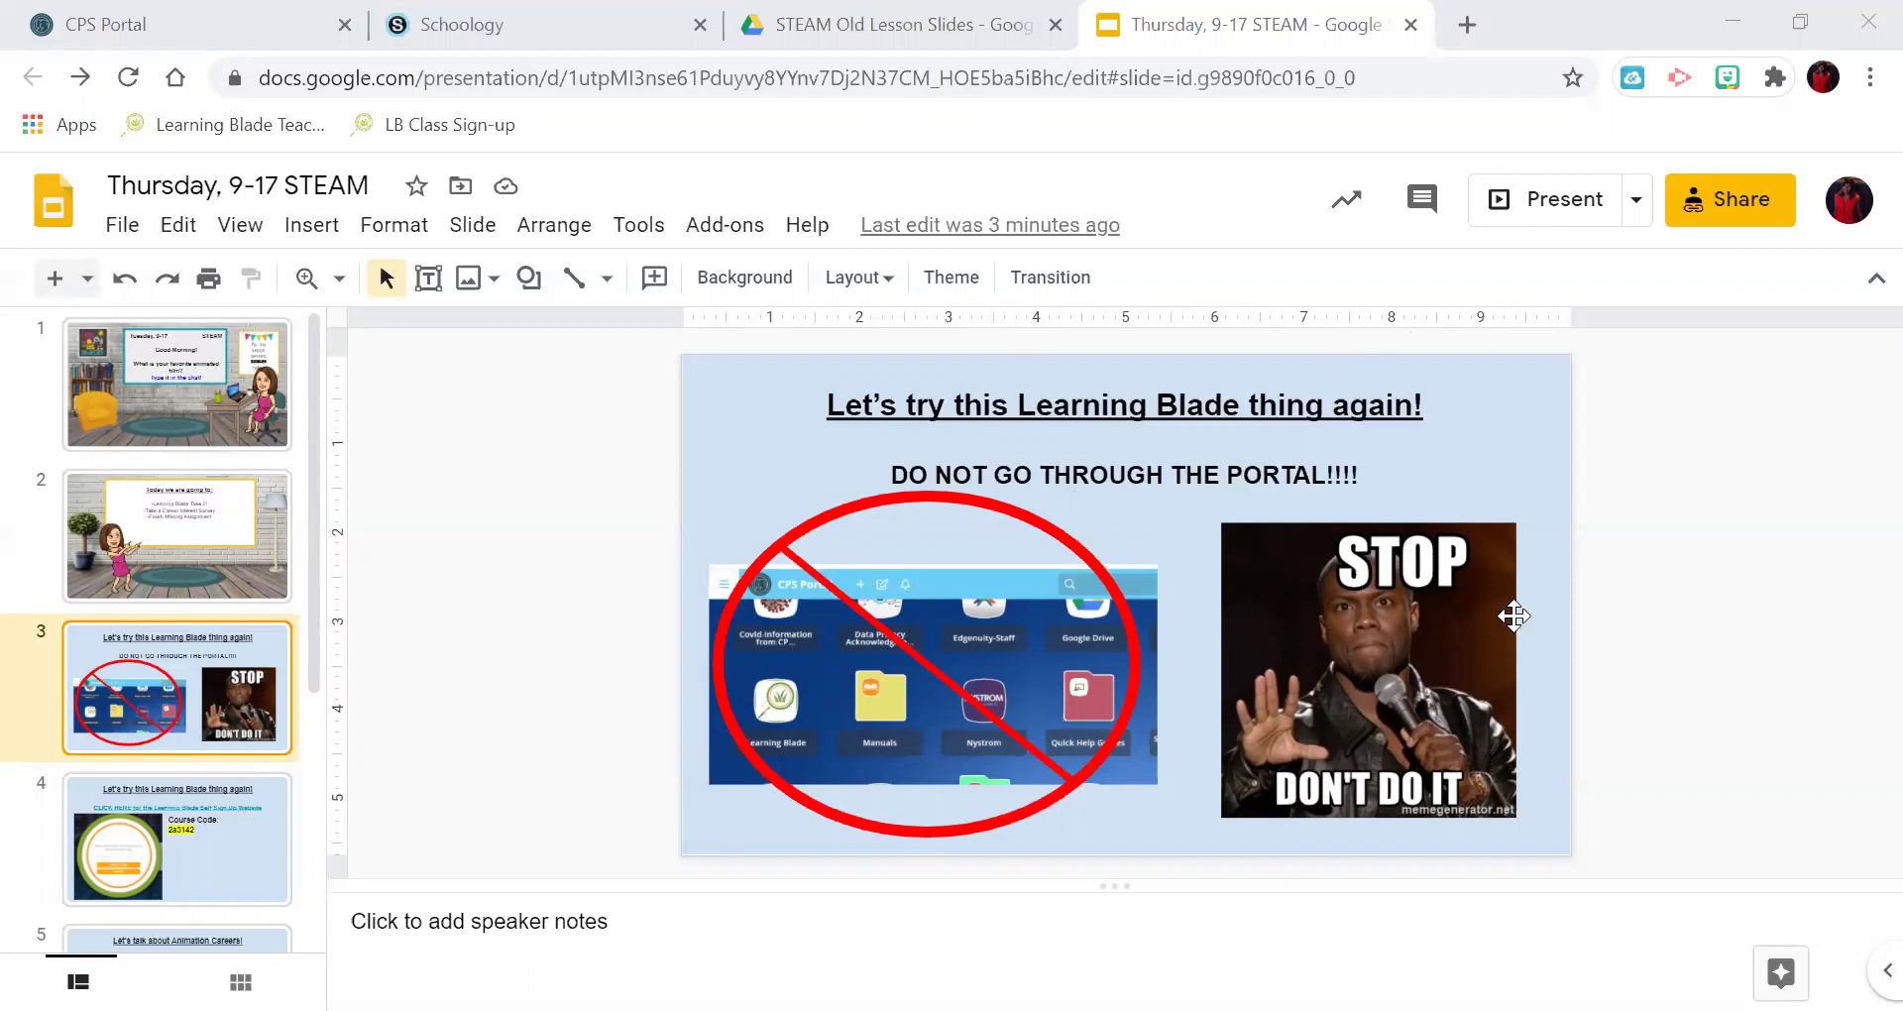
Go to slide 4 and reveal the Learning Blade self sign-up link.
key(Down)
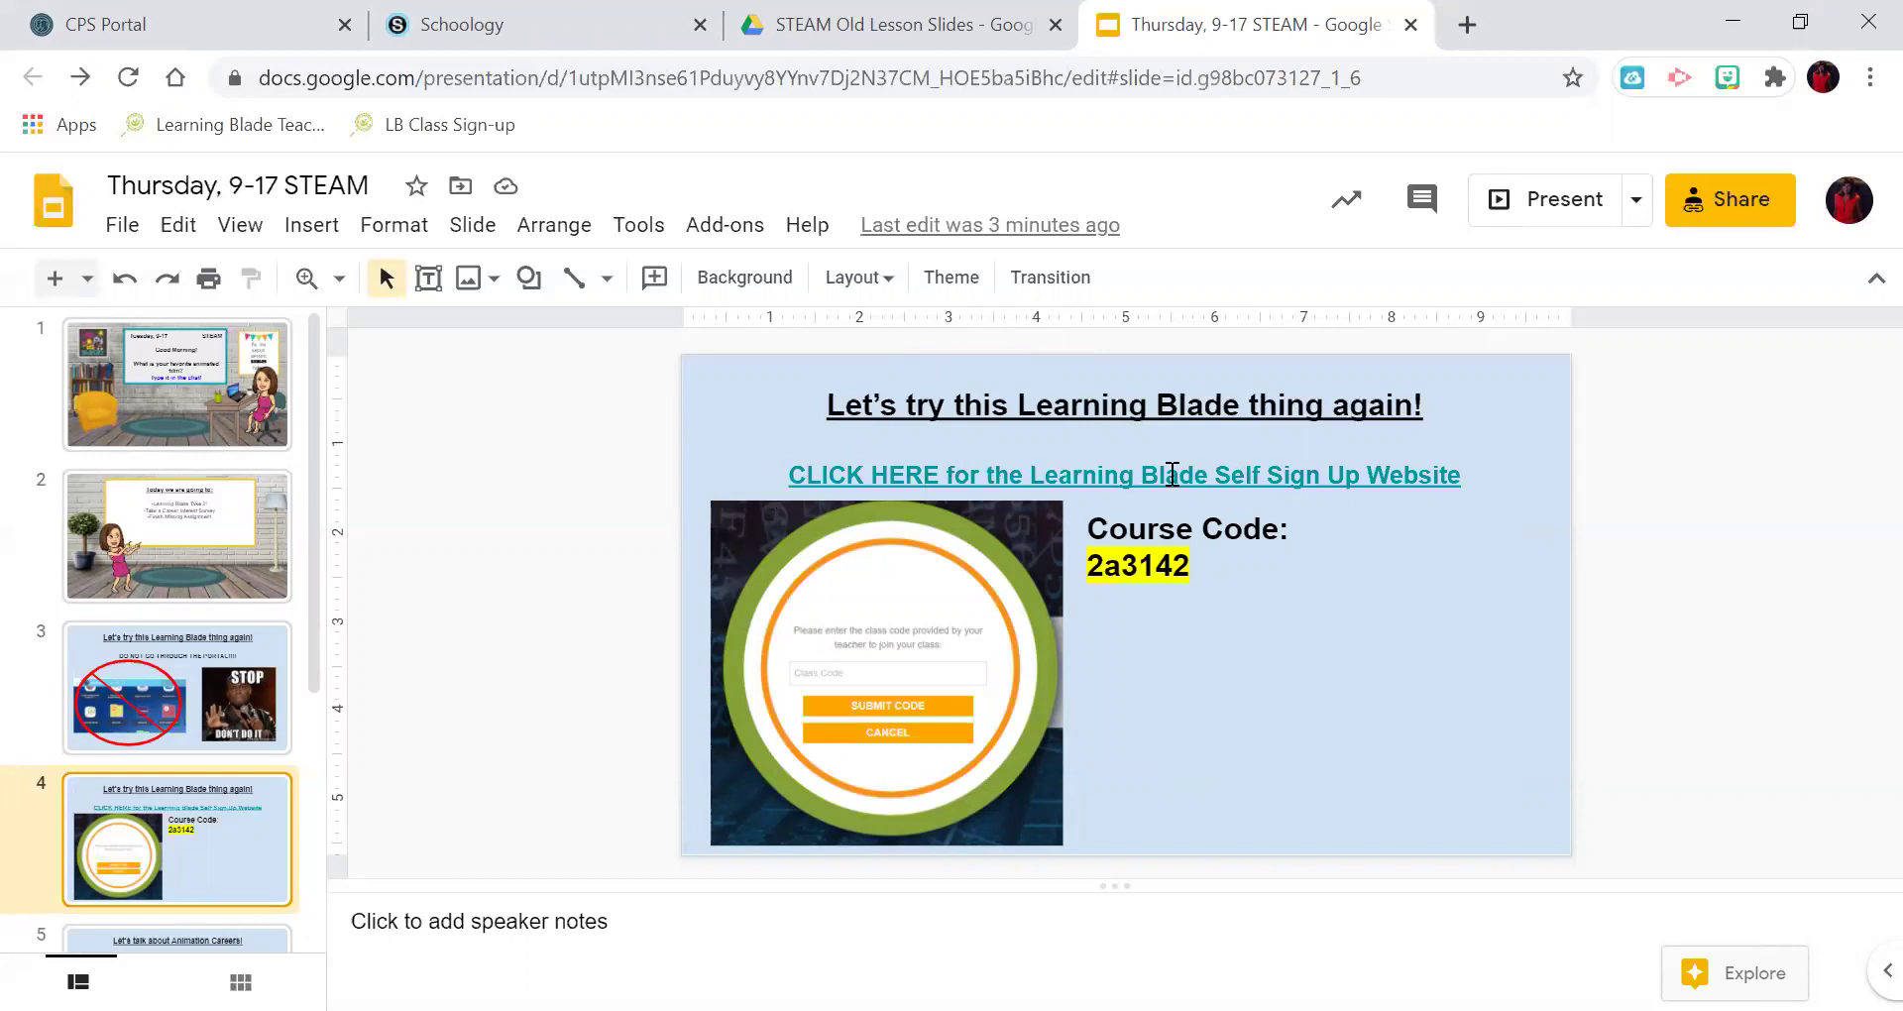
click(1172, 474)
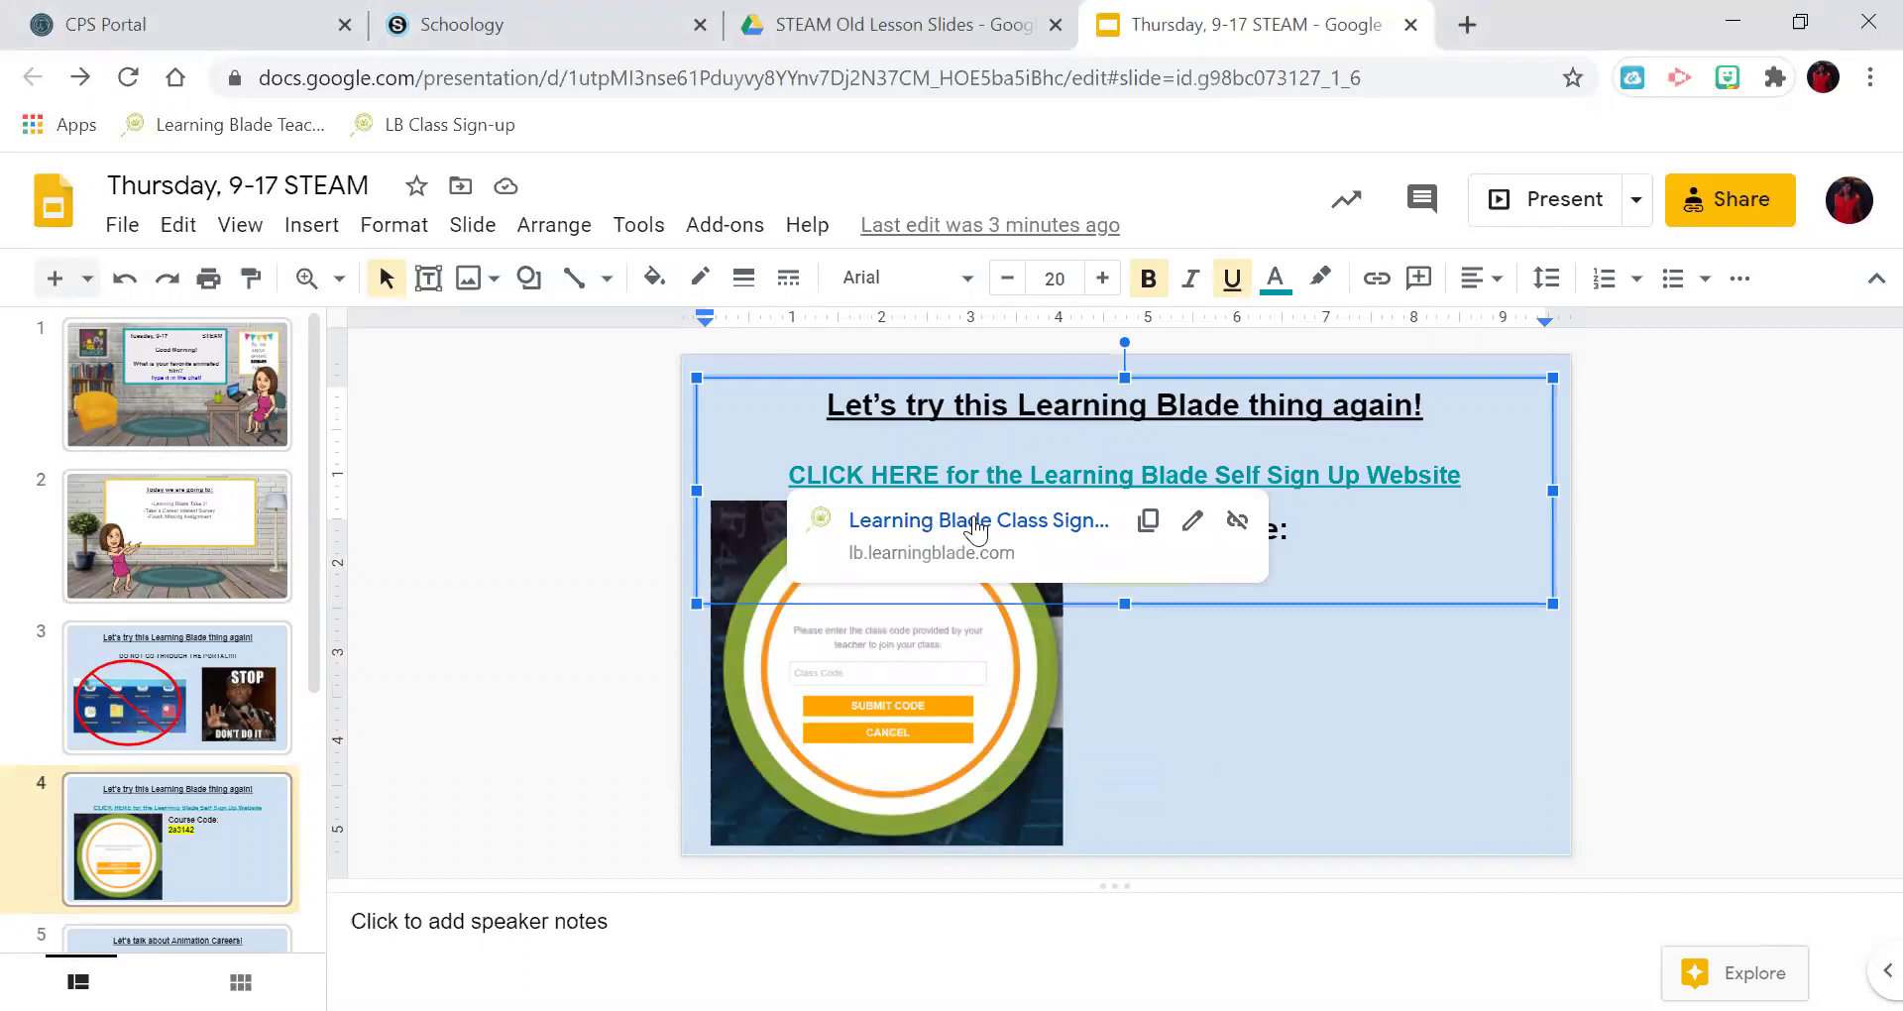
Open the Learning Blade sign-up site and submit the course code from the slide.
click(977, 523)
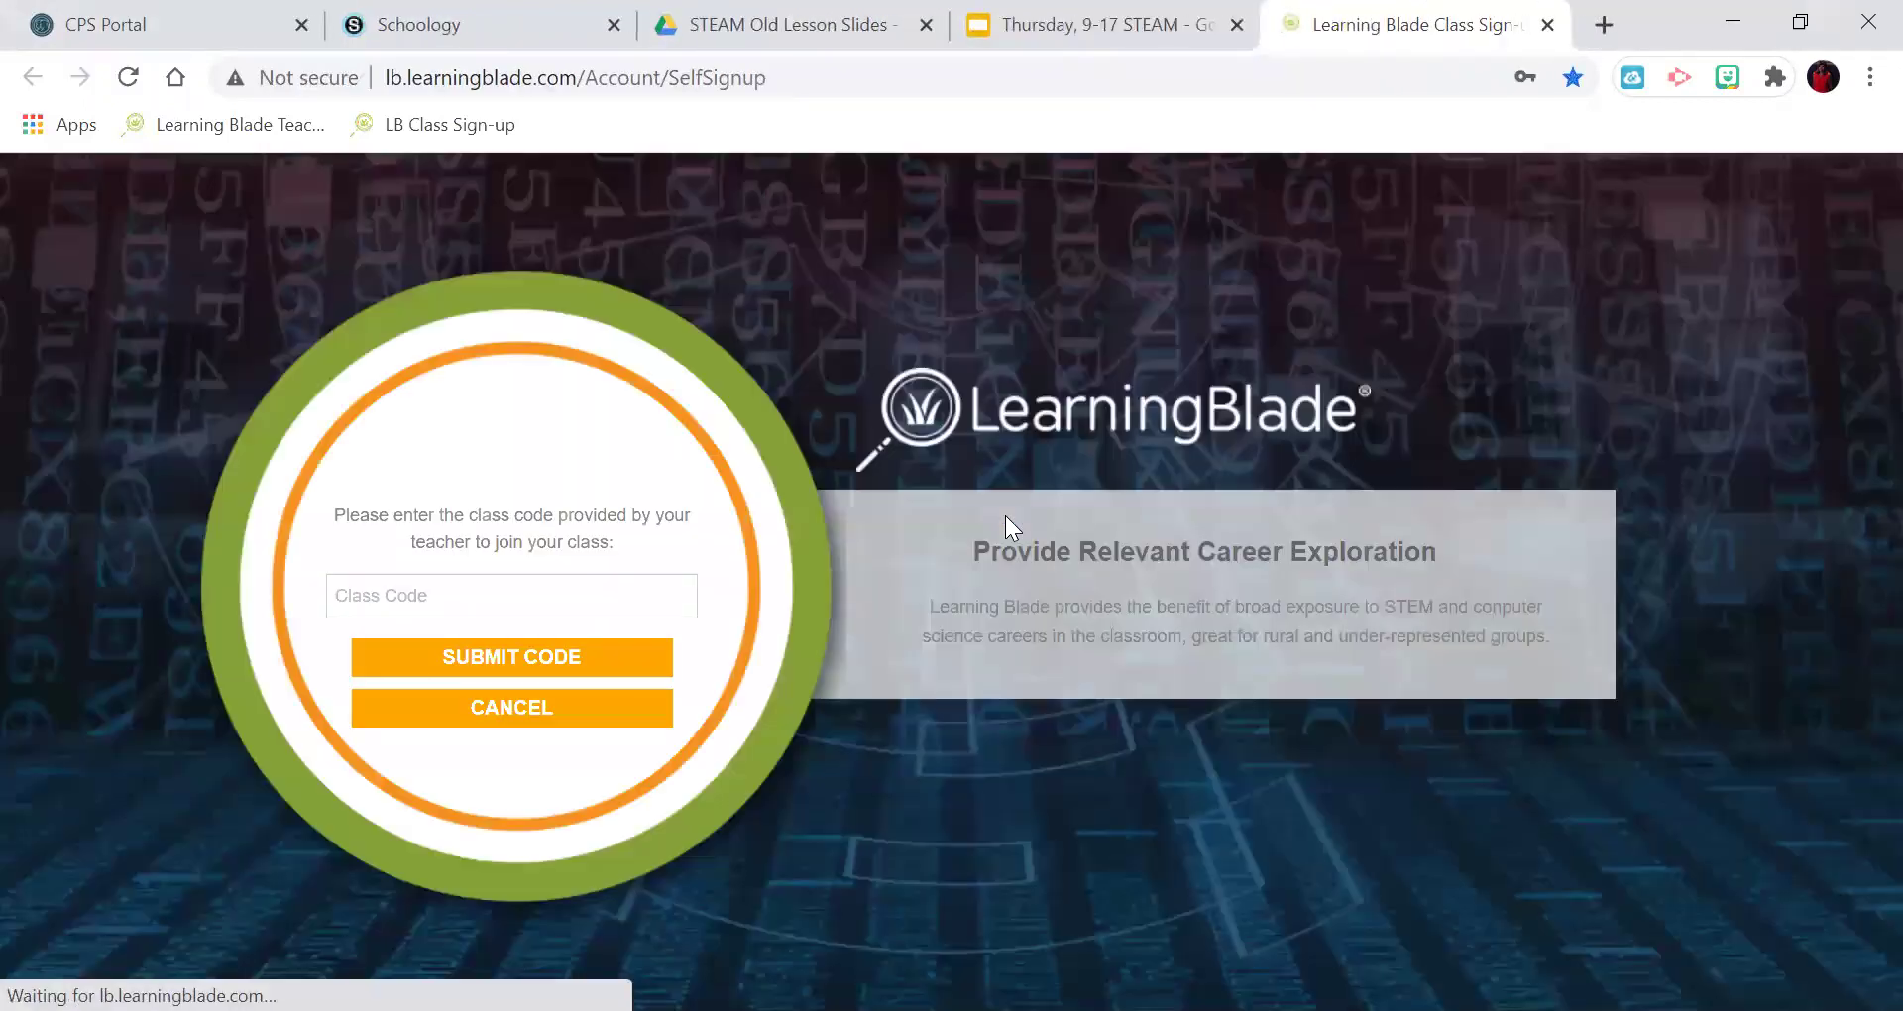
click(590, 591)
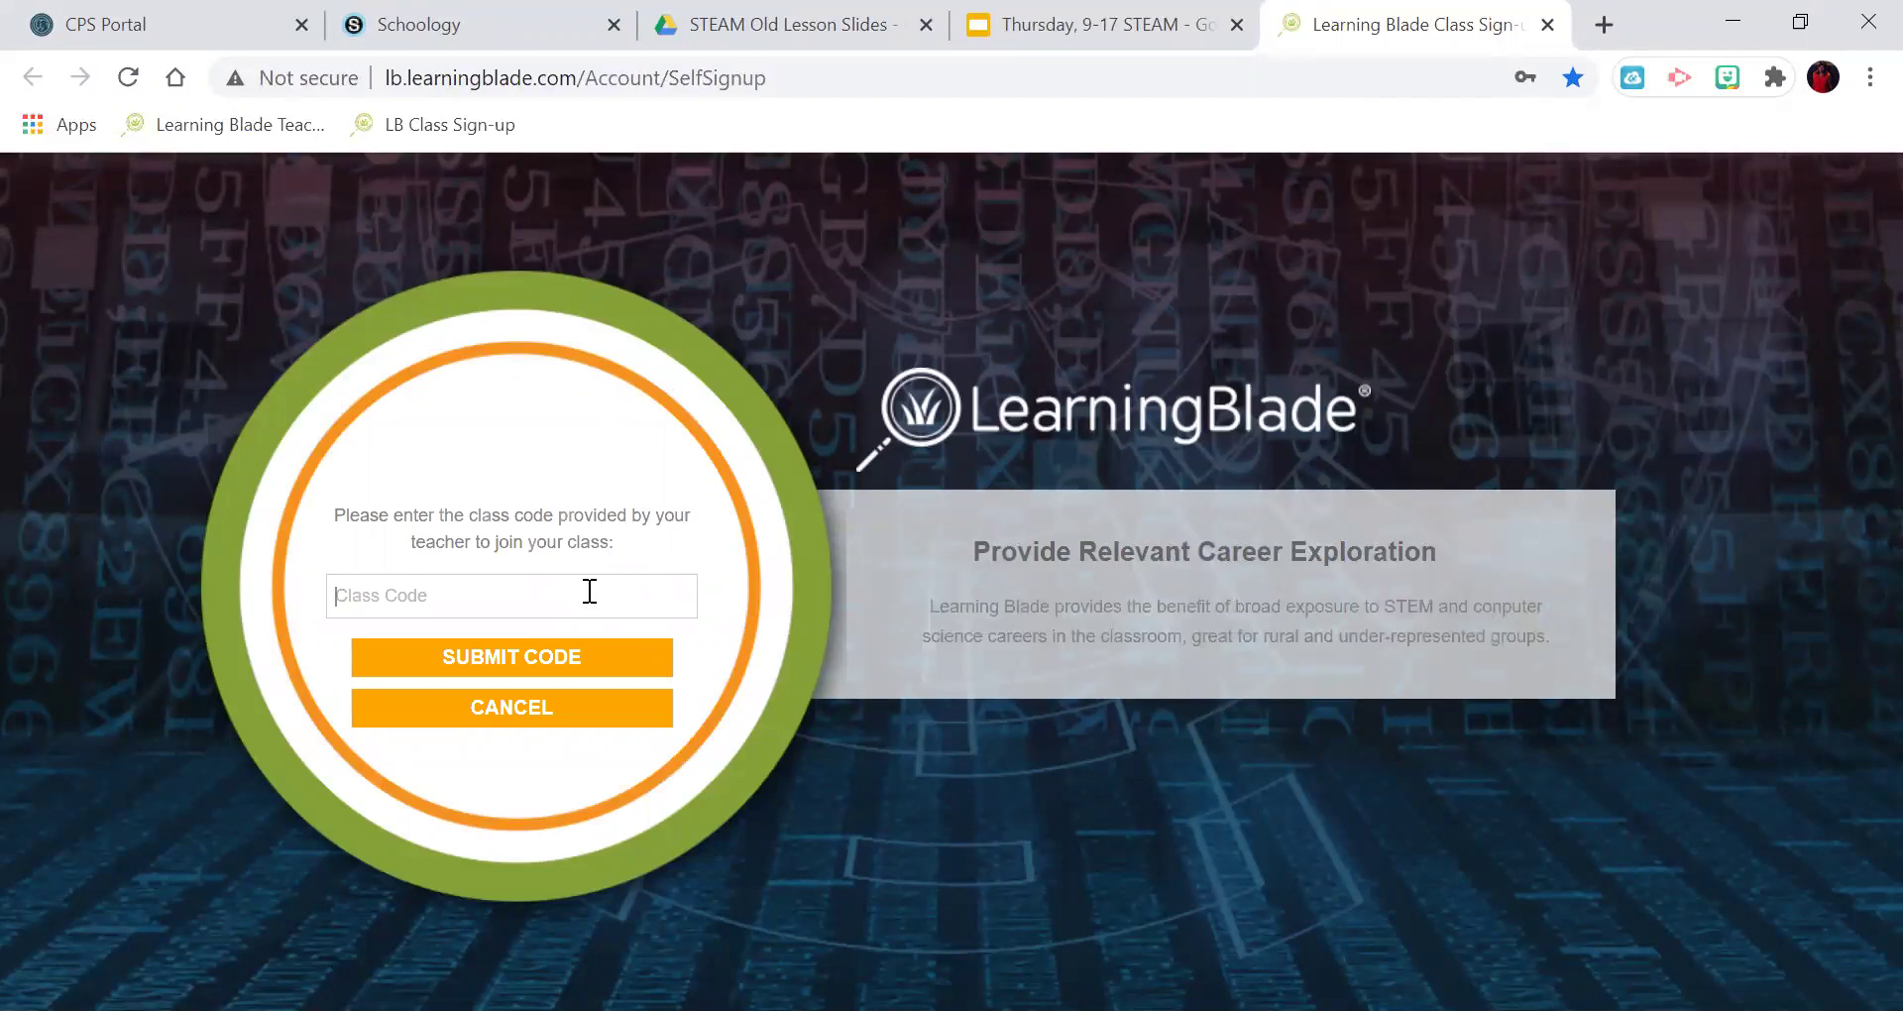
click(515, 666)
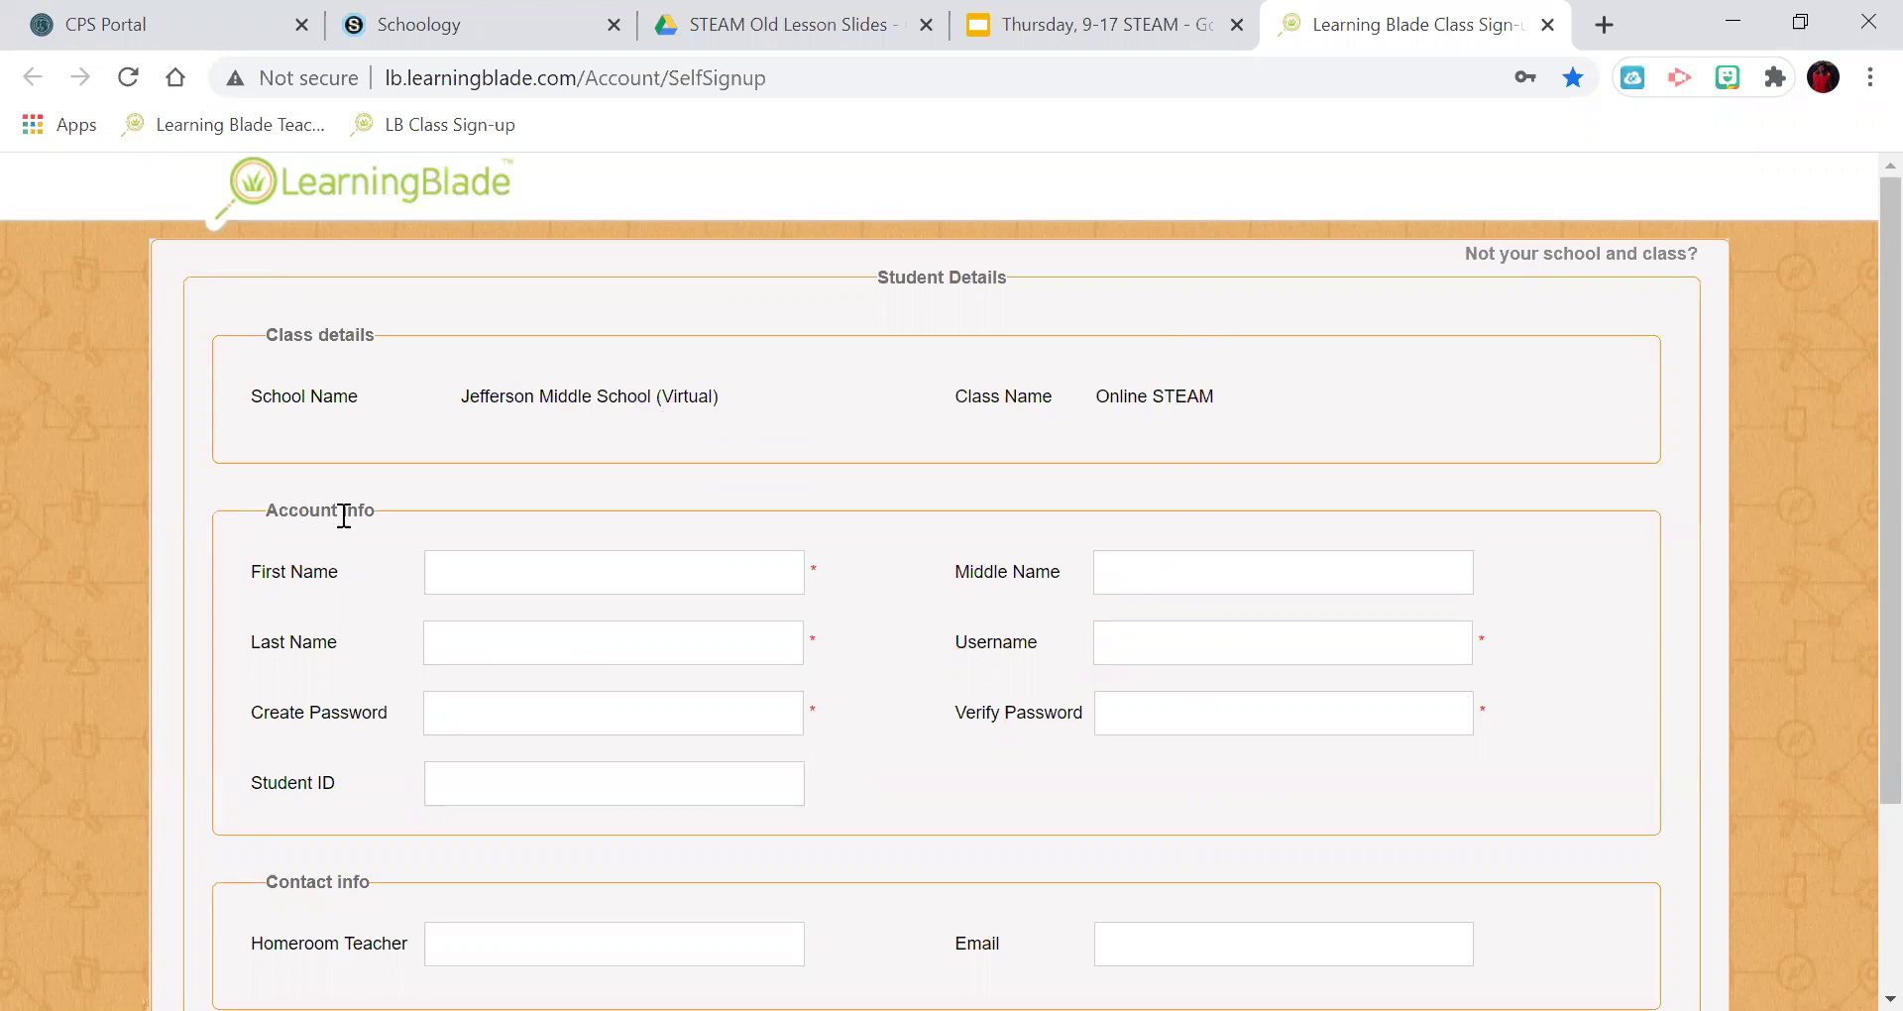
Enter the student's first name and last name in the Student Details form.
click(530, 591)
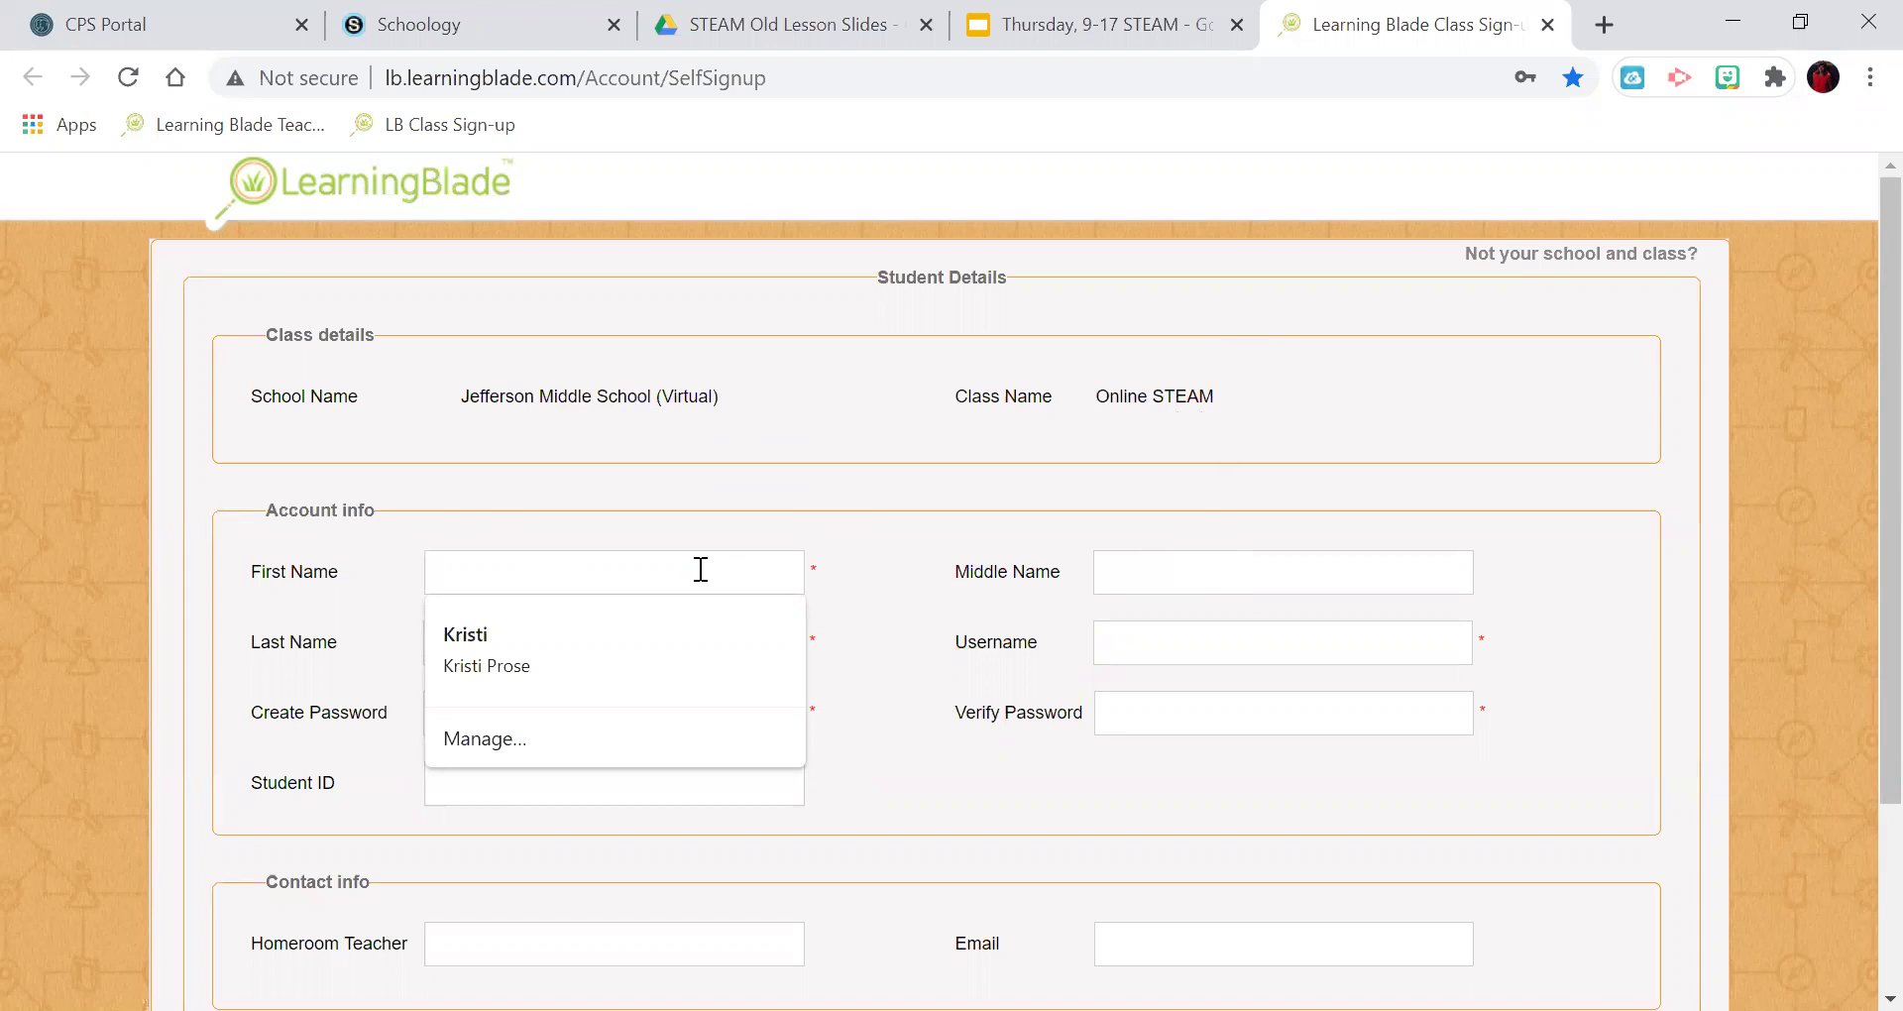
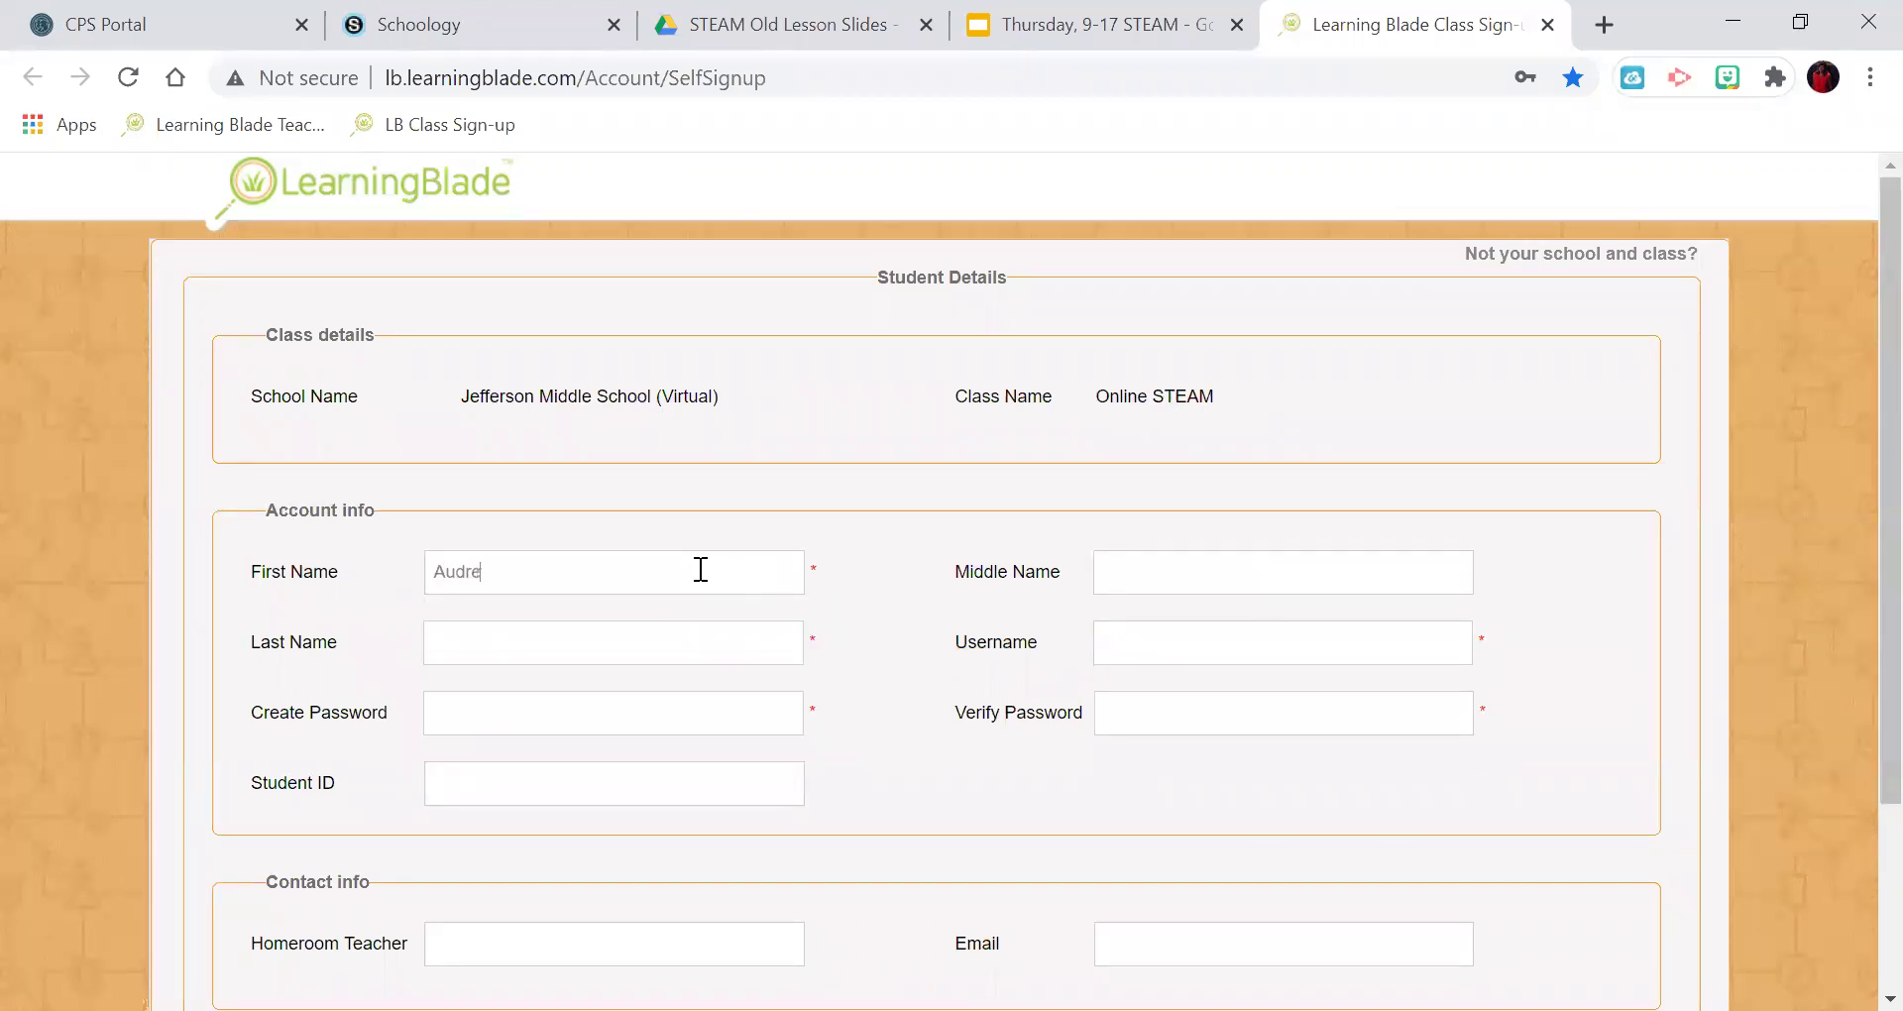
click(670, 642)
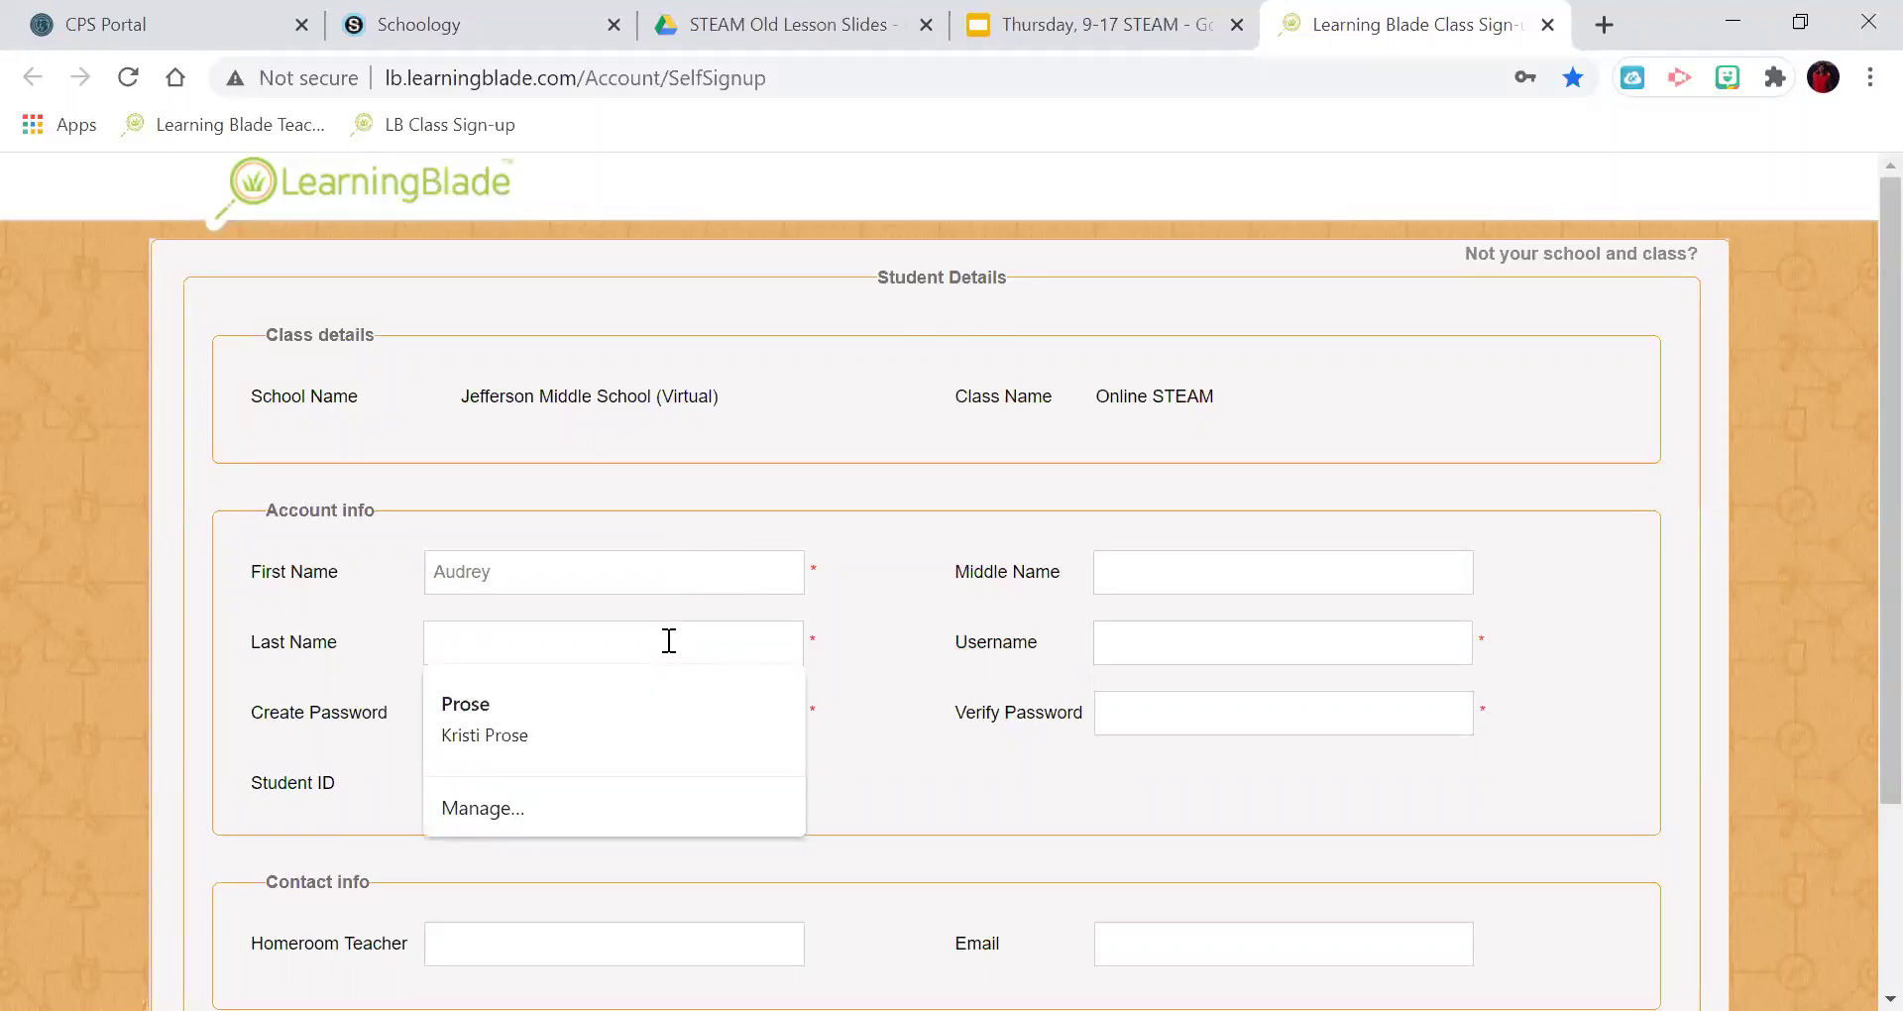
click(909, 634)
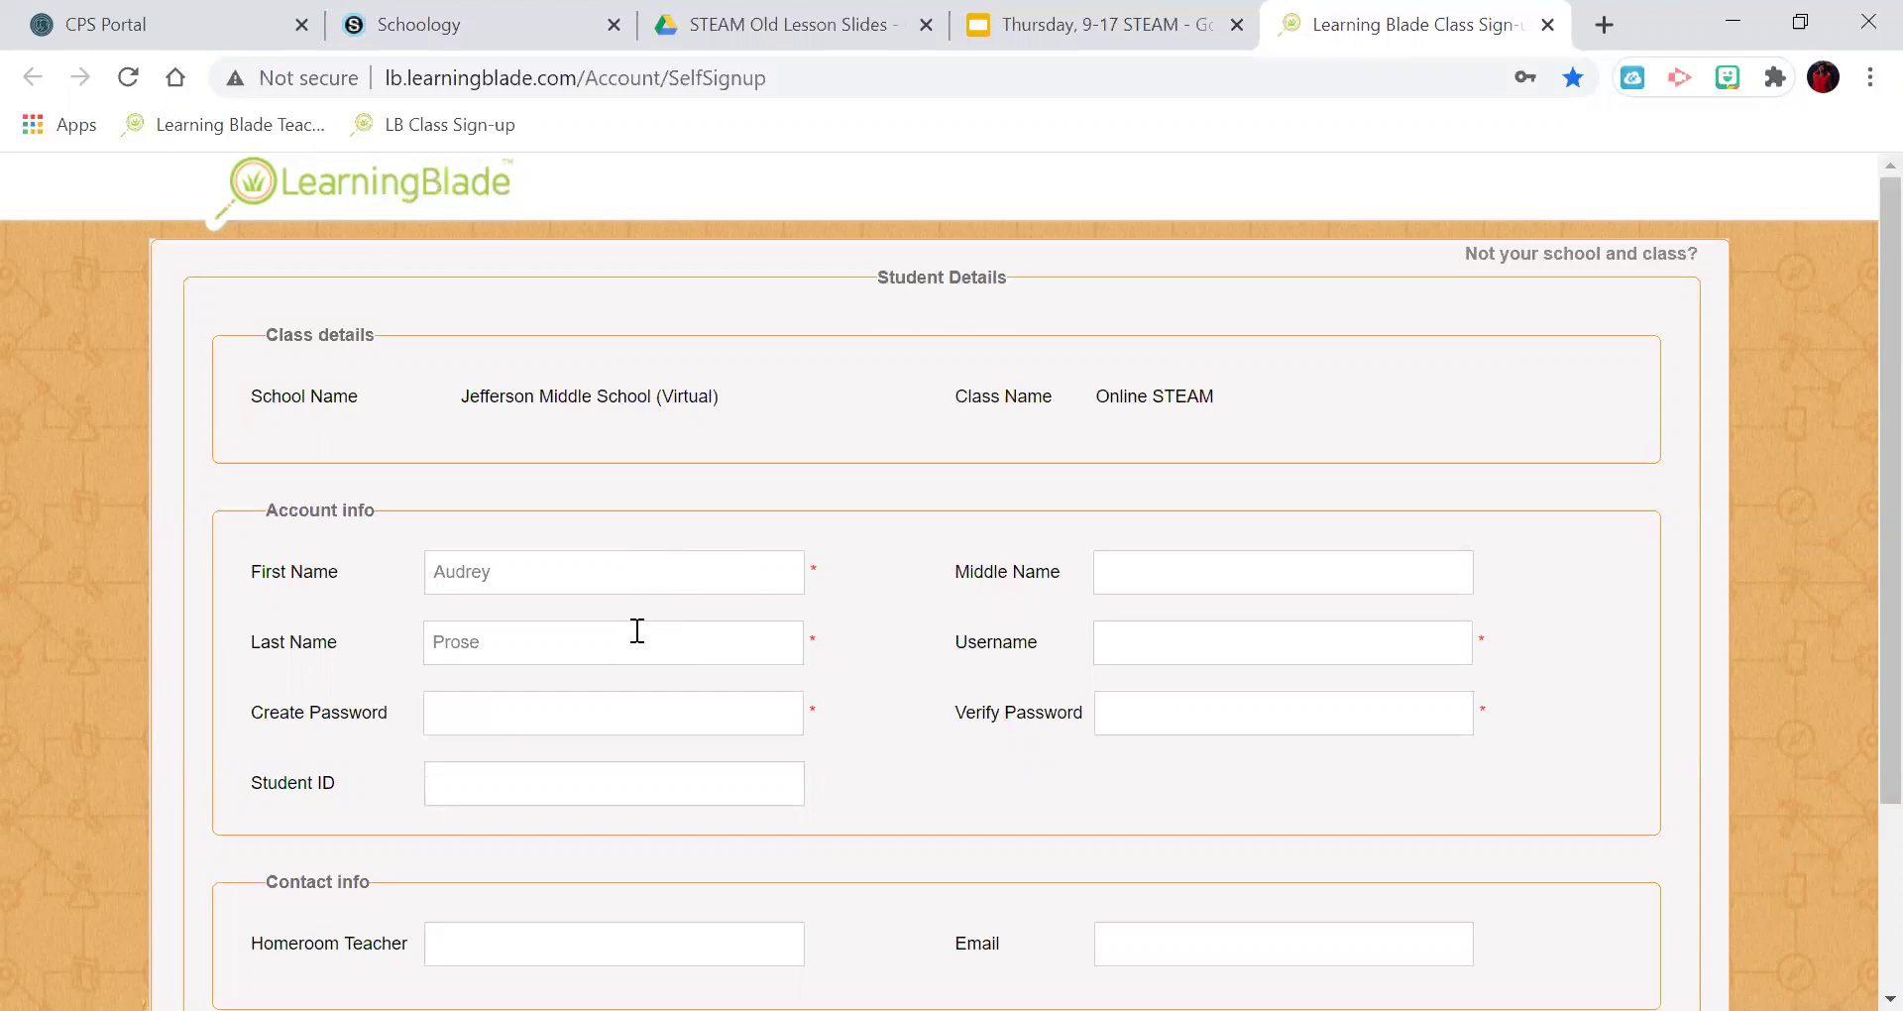
Type the new account password into the Create Password field.
scroll(637, 630, down, 2)
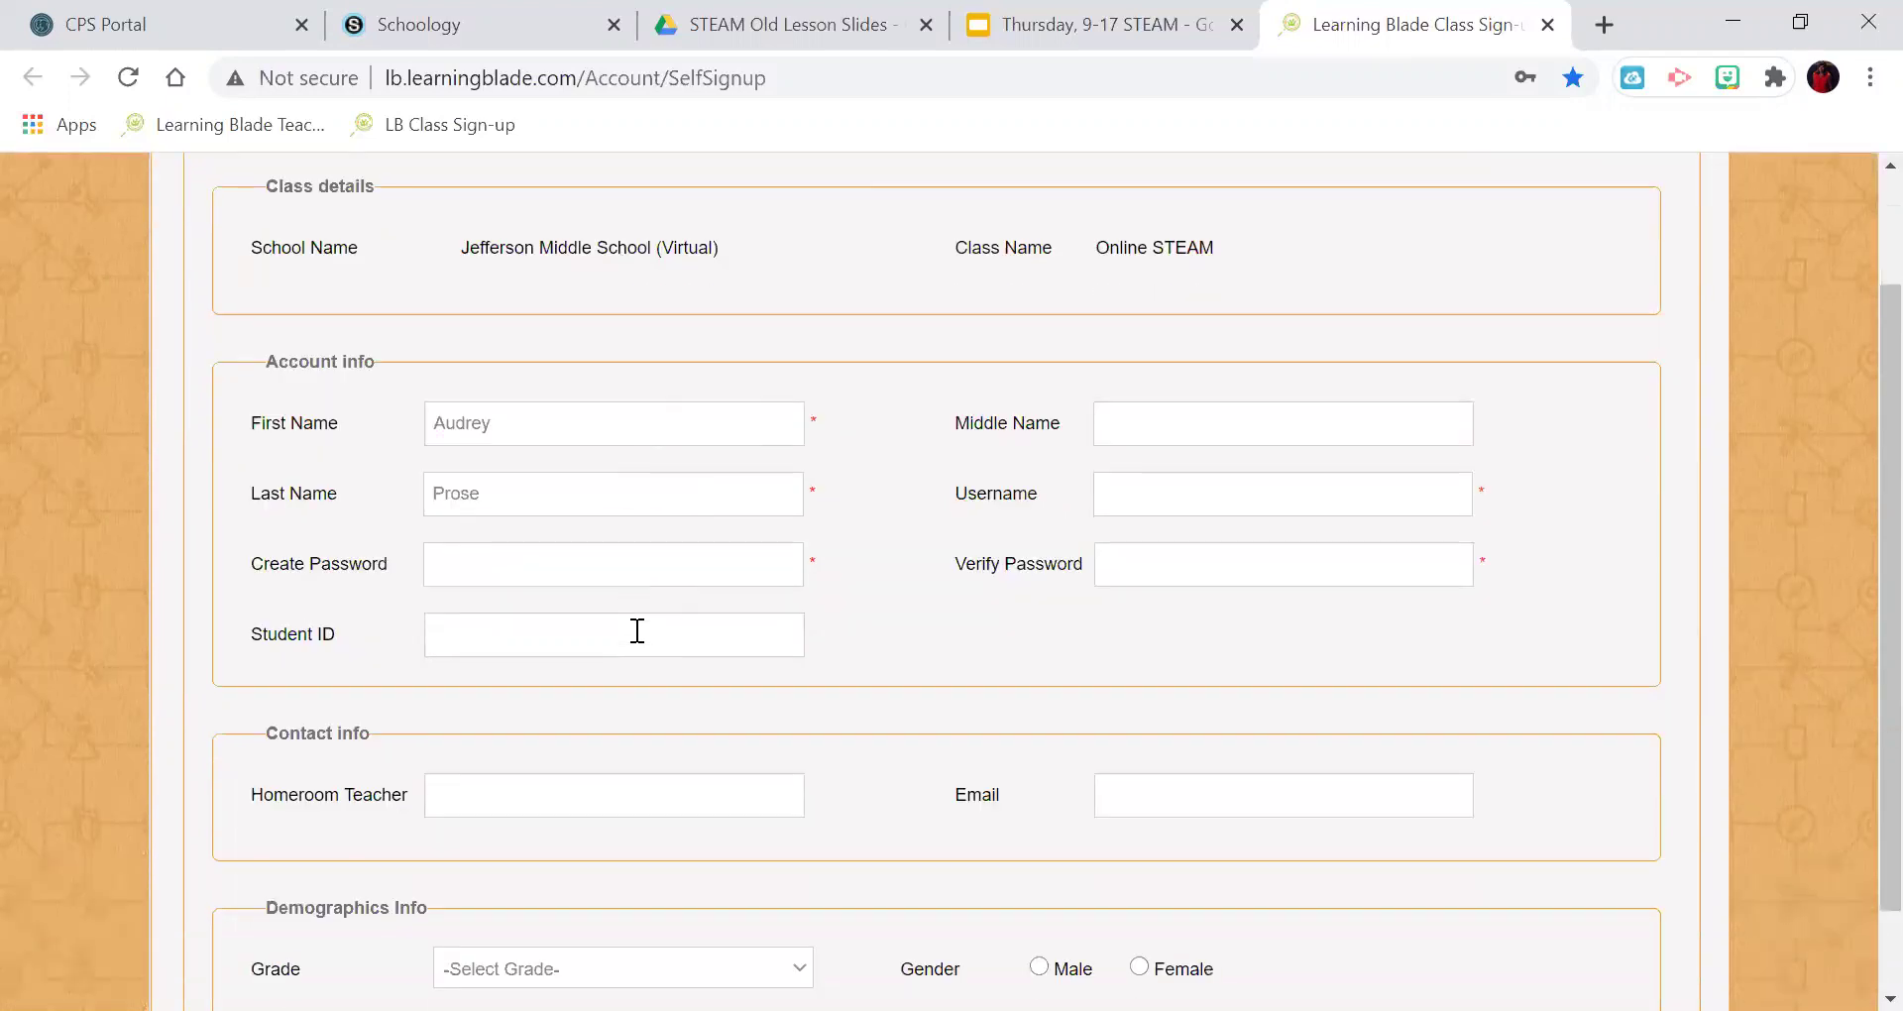
click(602, 563)
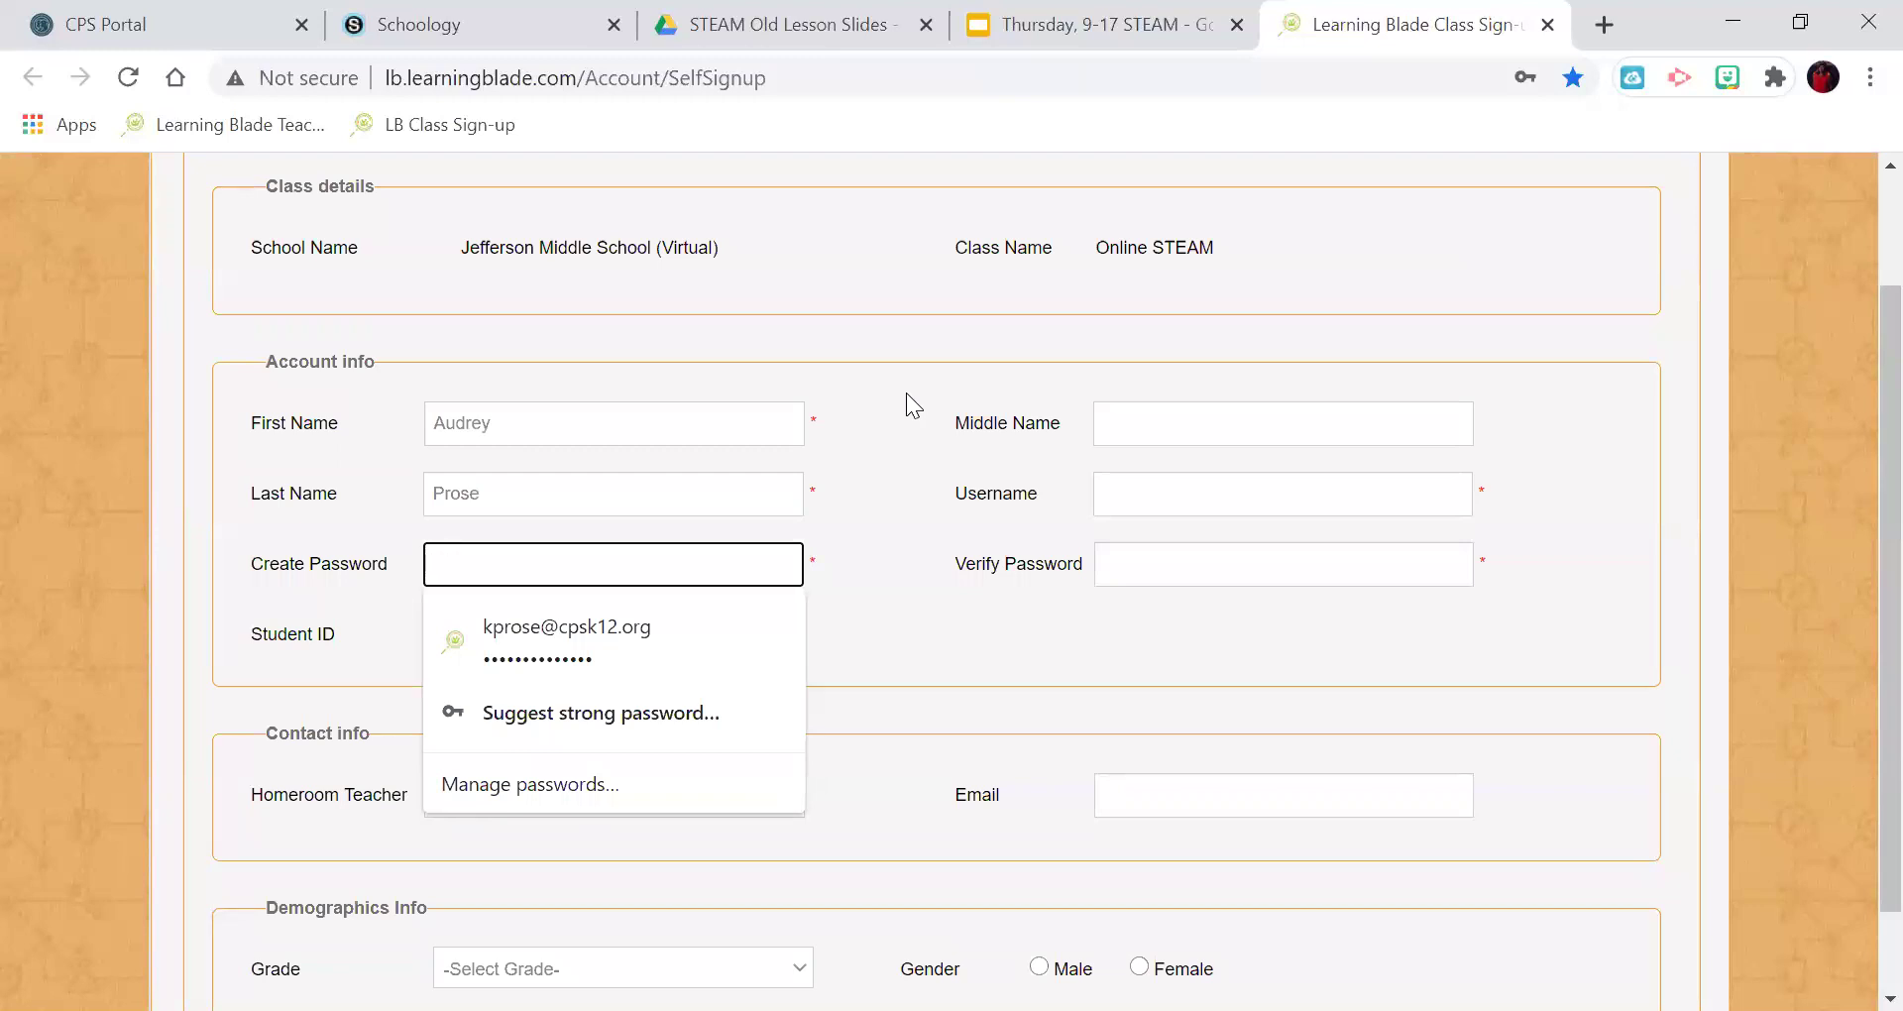
text(••••••••••••••)
Enter the student's username, correcting its last digit, and retype the password to verify.
click(1145, 486)
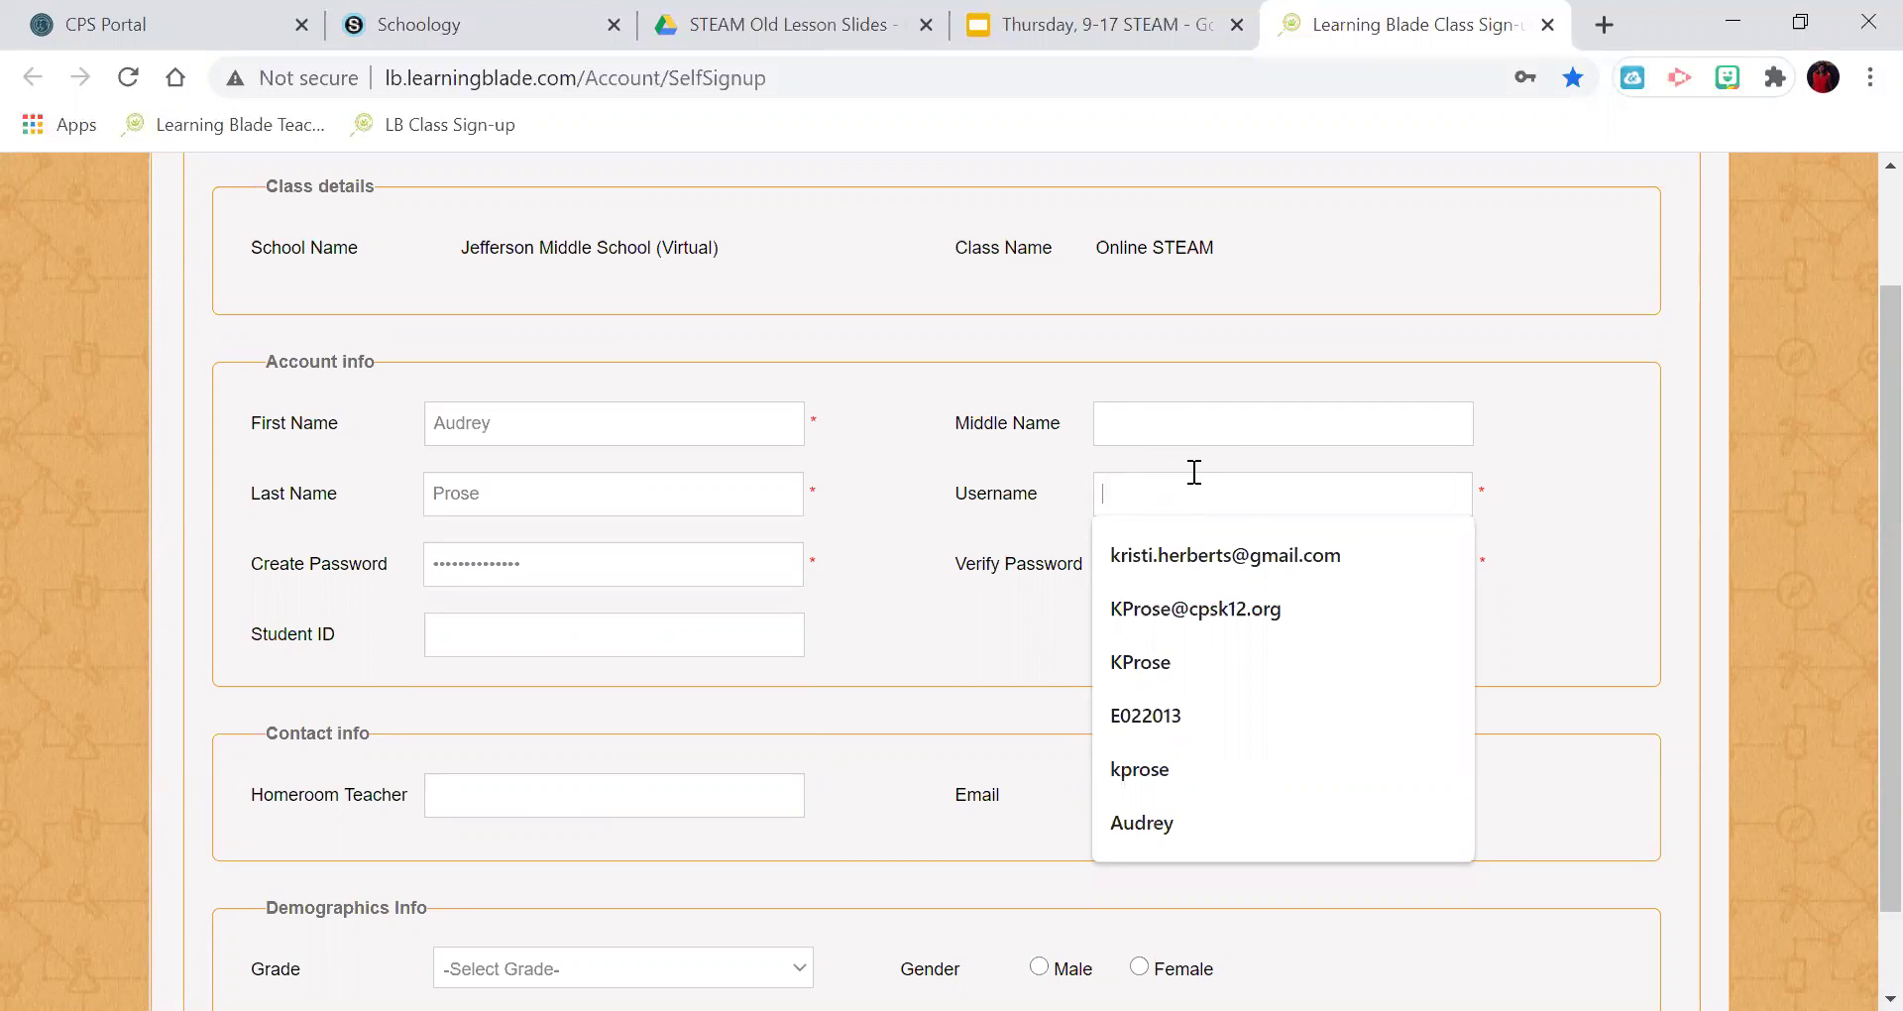
text(23)
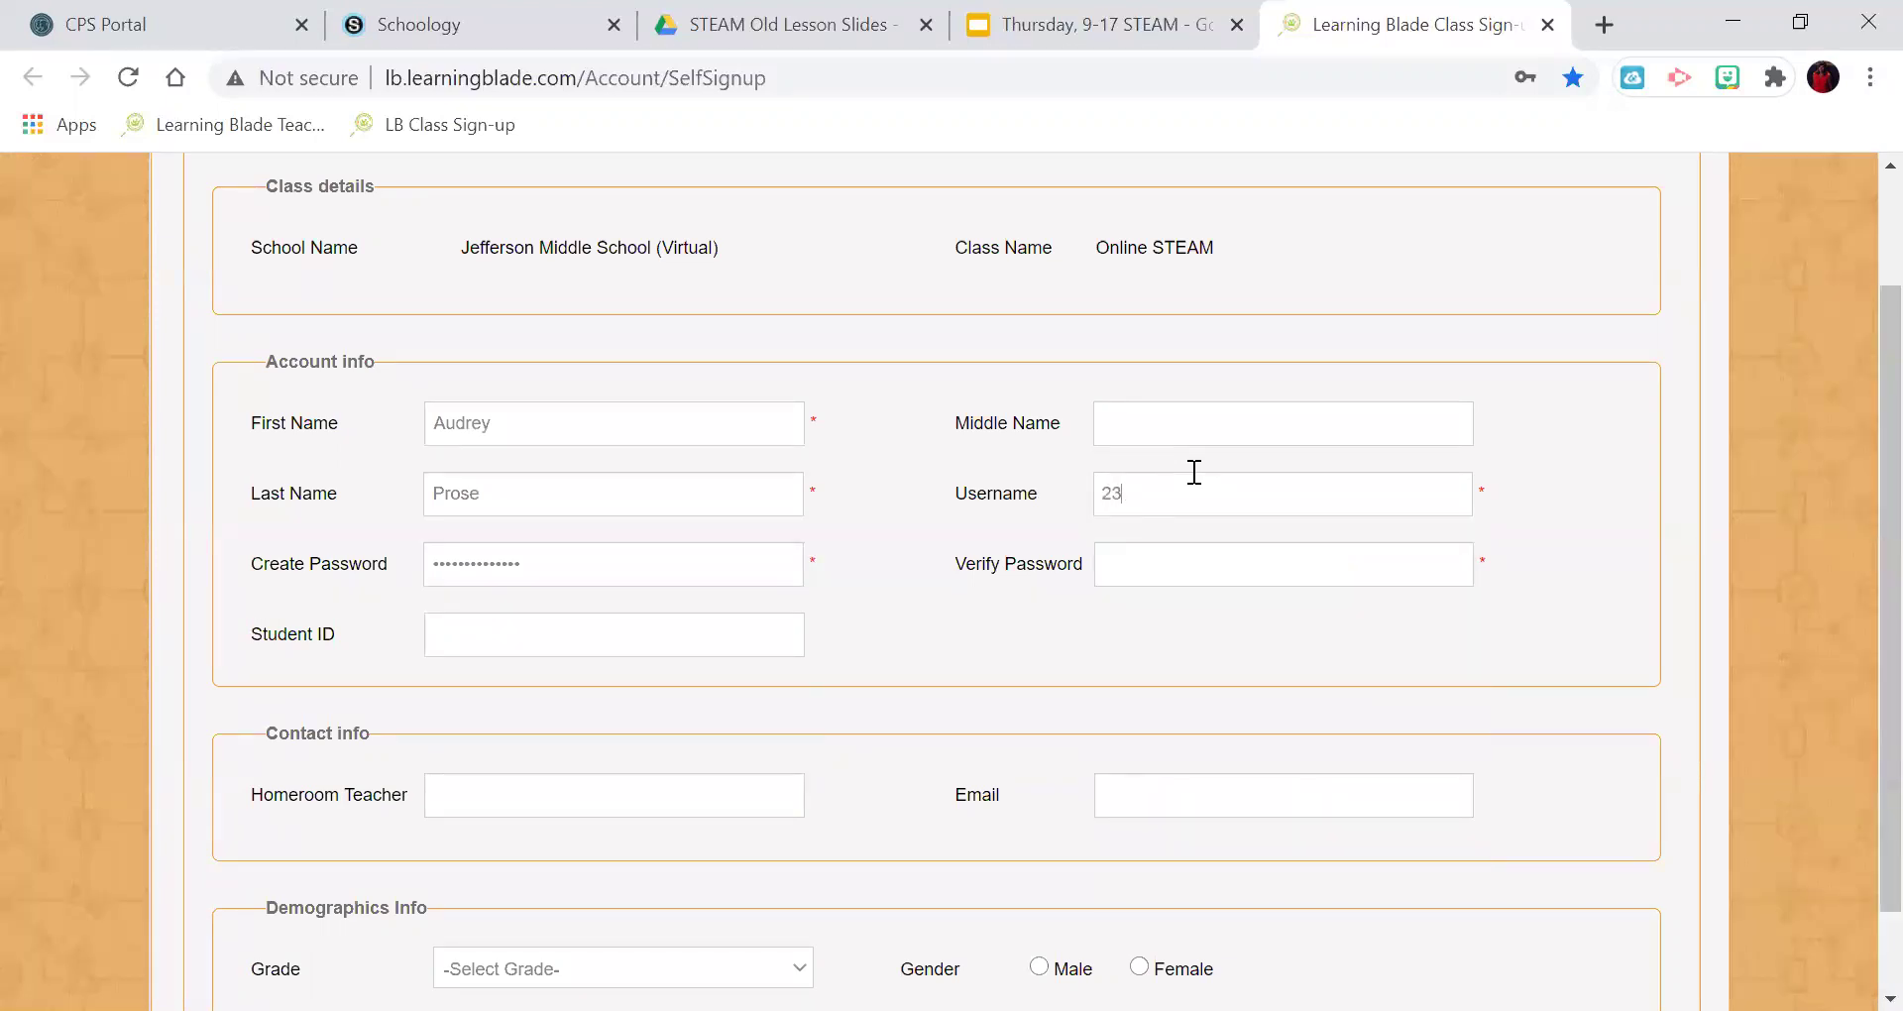
text(alp04)
key(BackSpace)
text(9)
click(1363, 557)
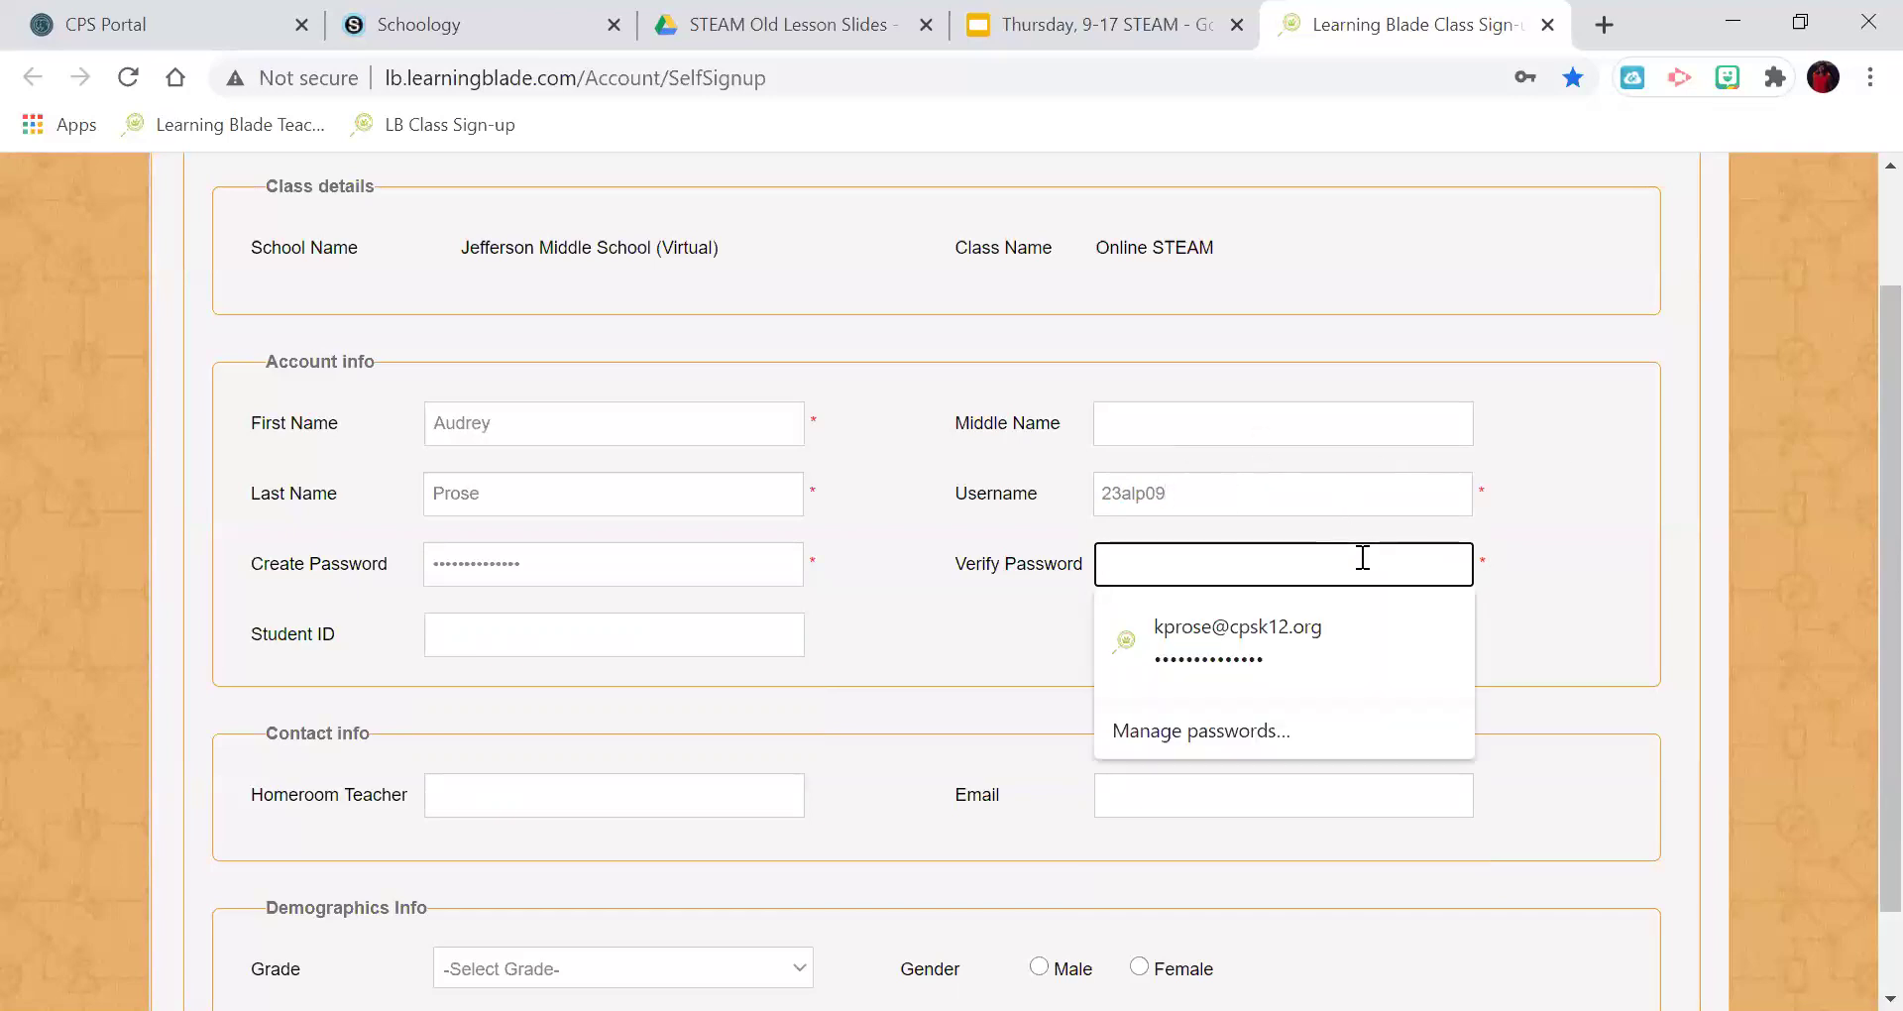
text(*******)
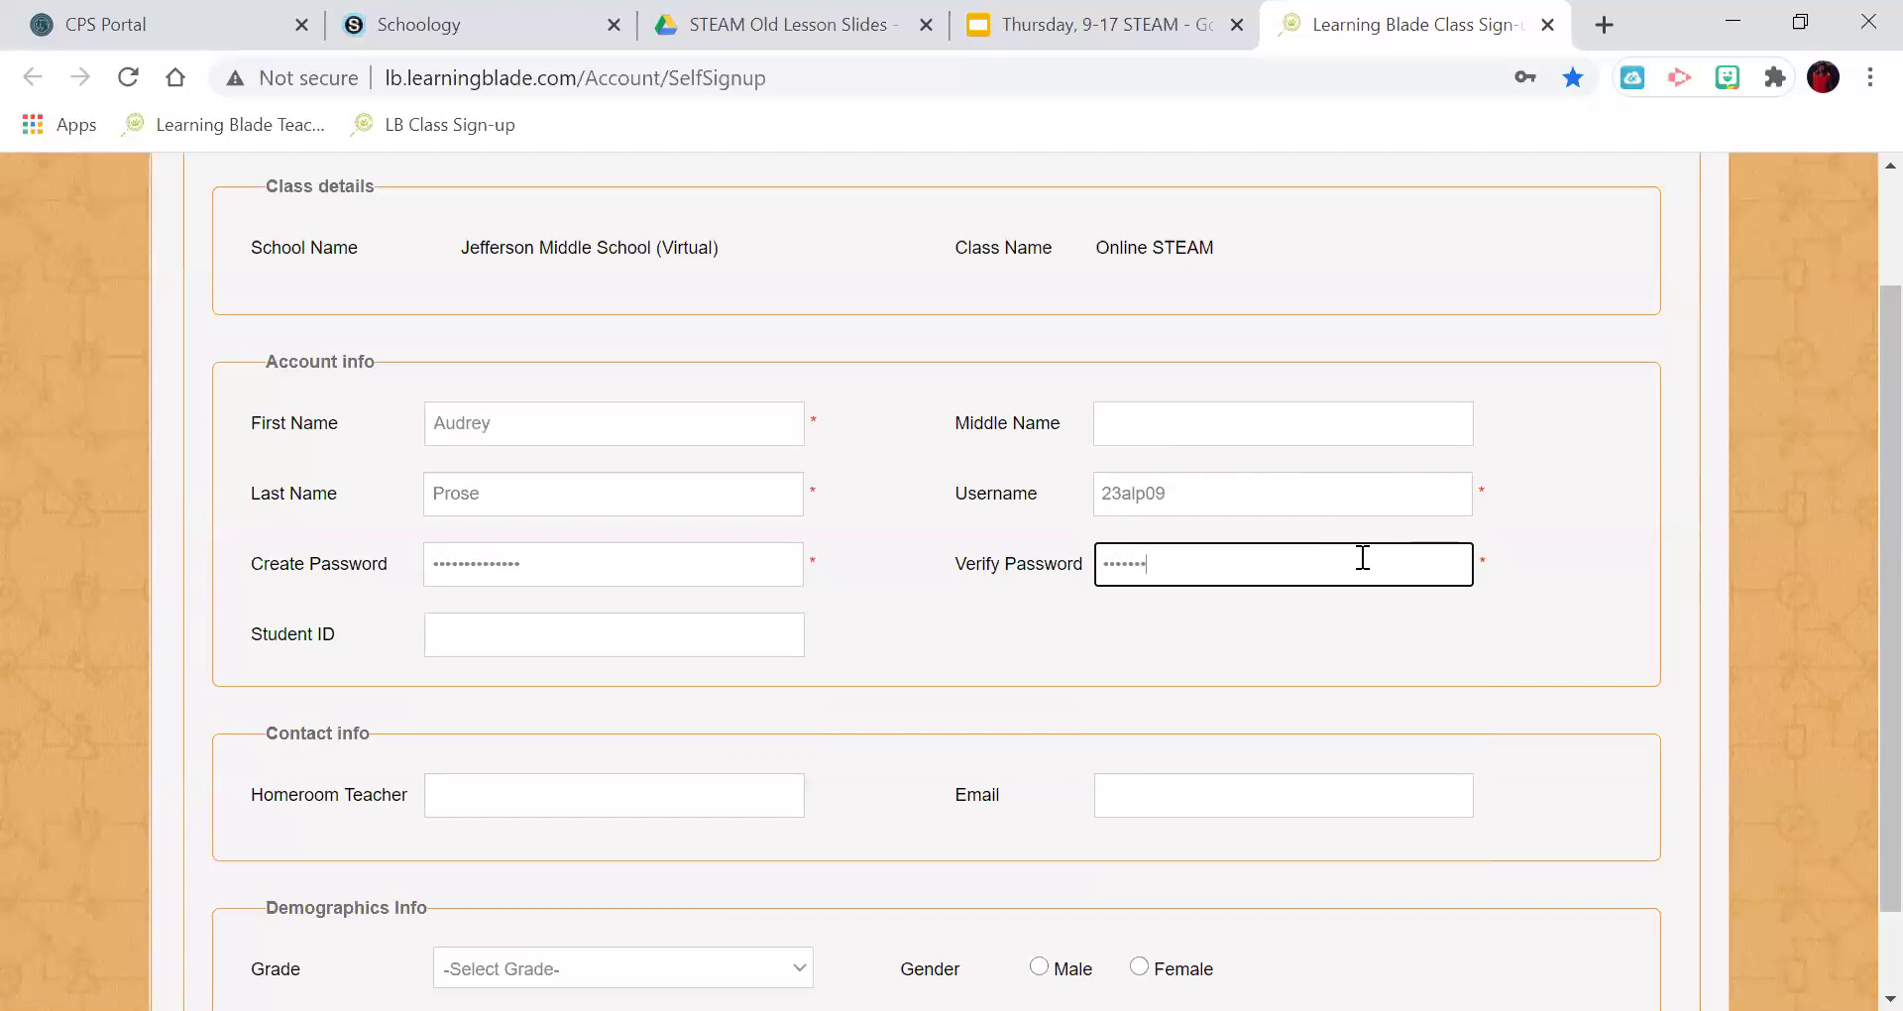
text(*******)
Choose grade 7 and Female gender, then register the student account.
scroll(1258, 490, down, 1)
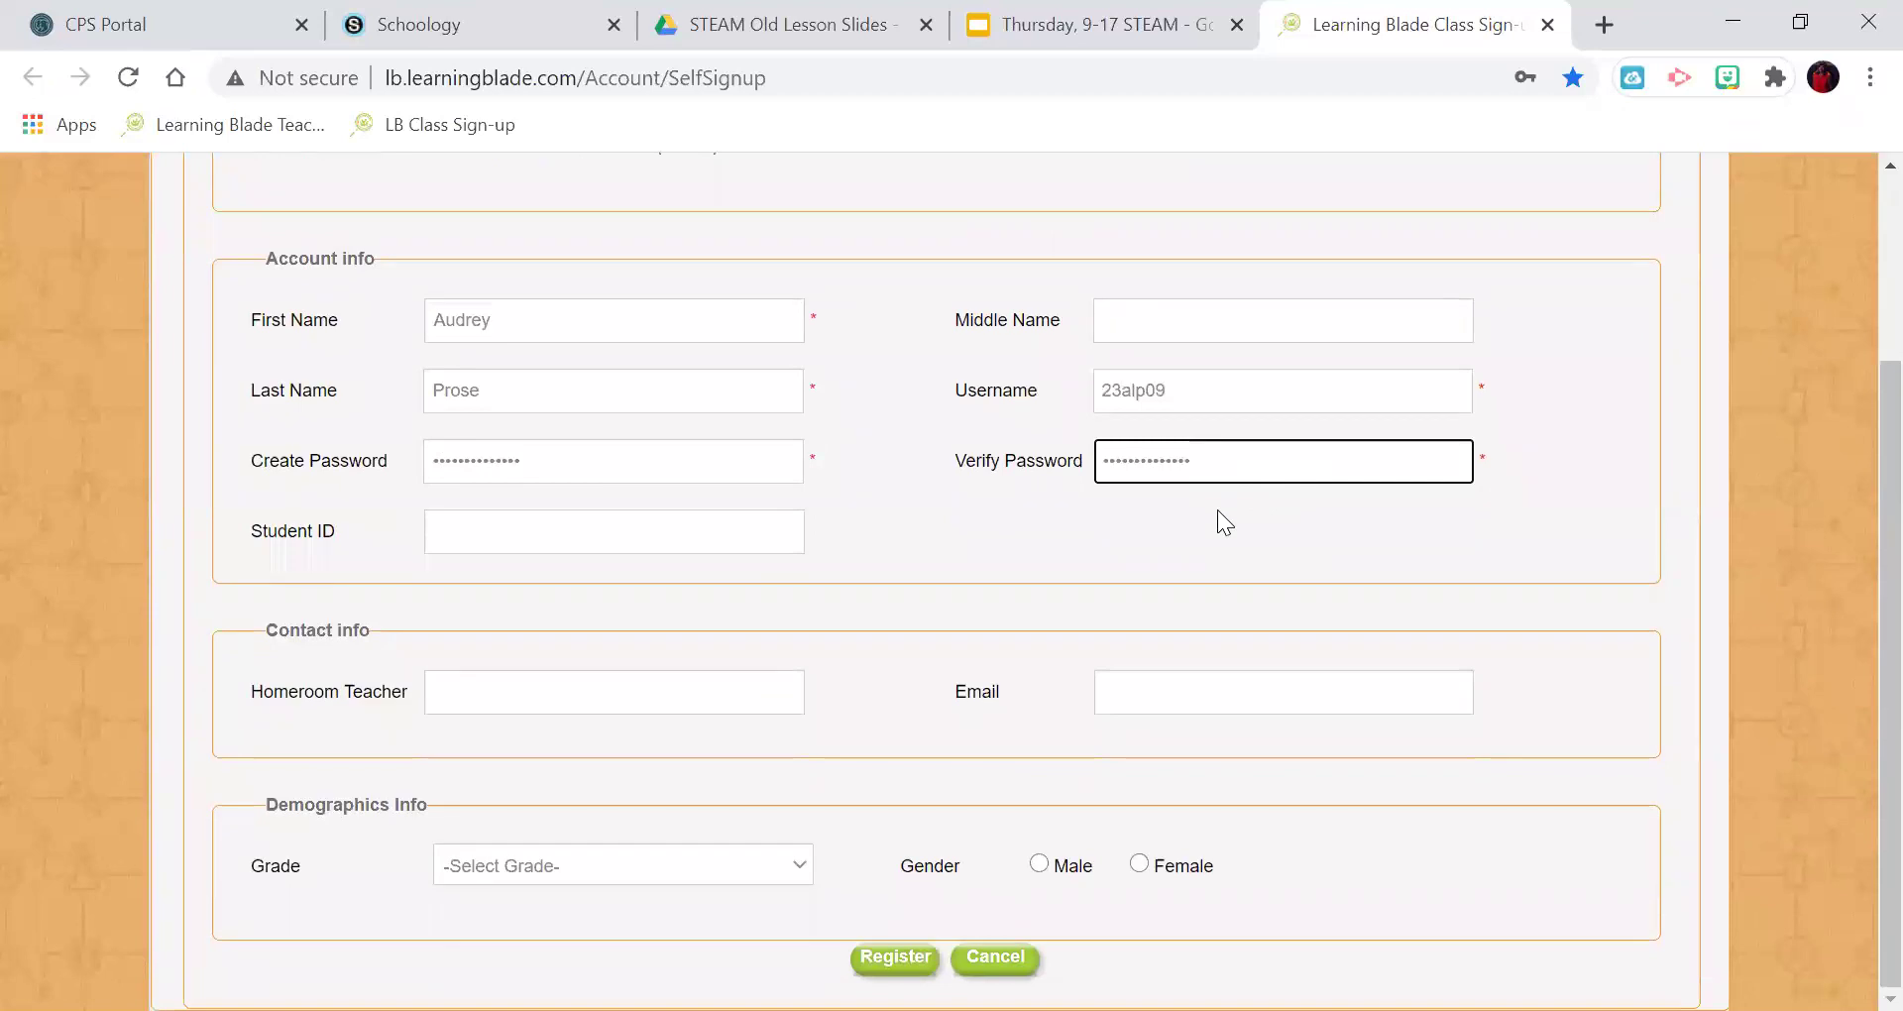
click(785, 860)
click(595, 579)
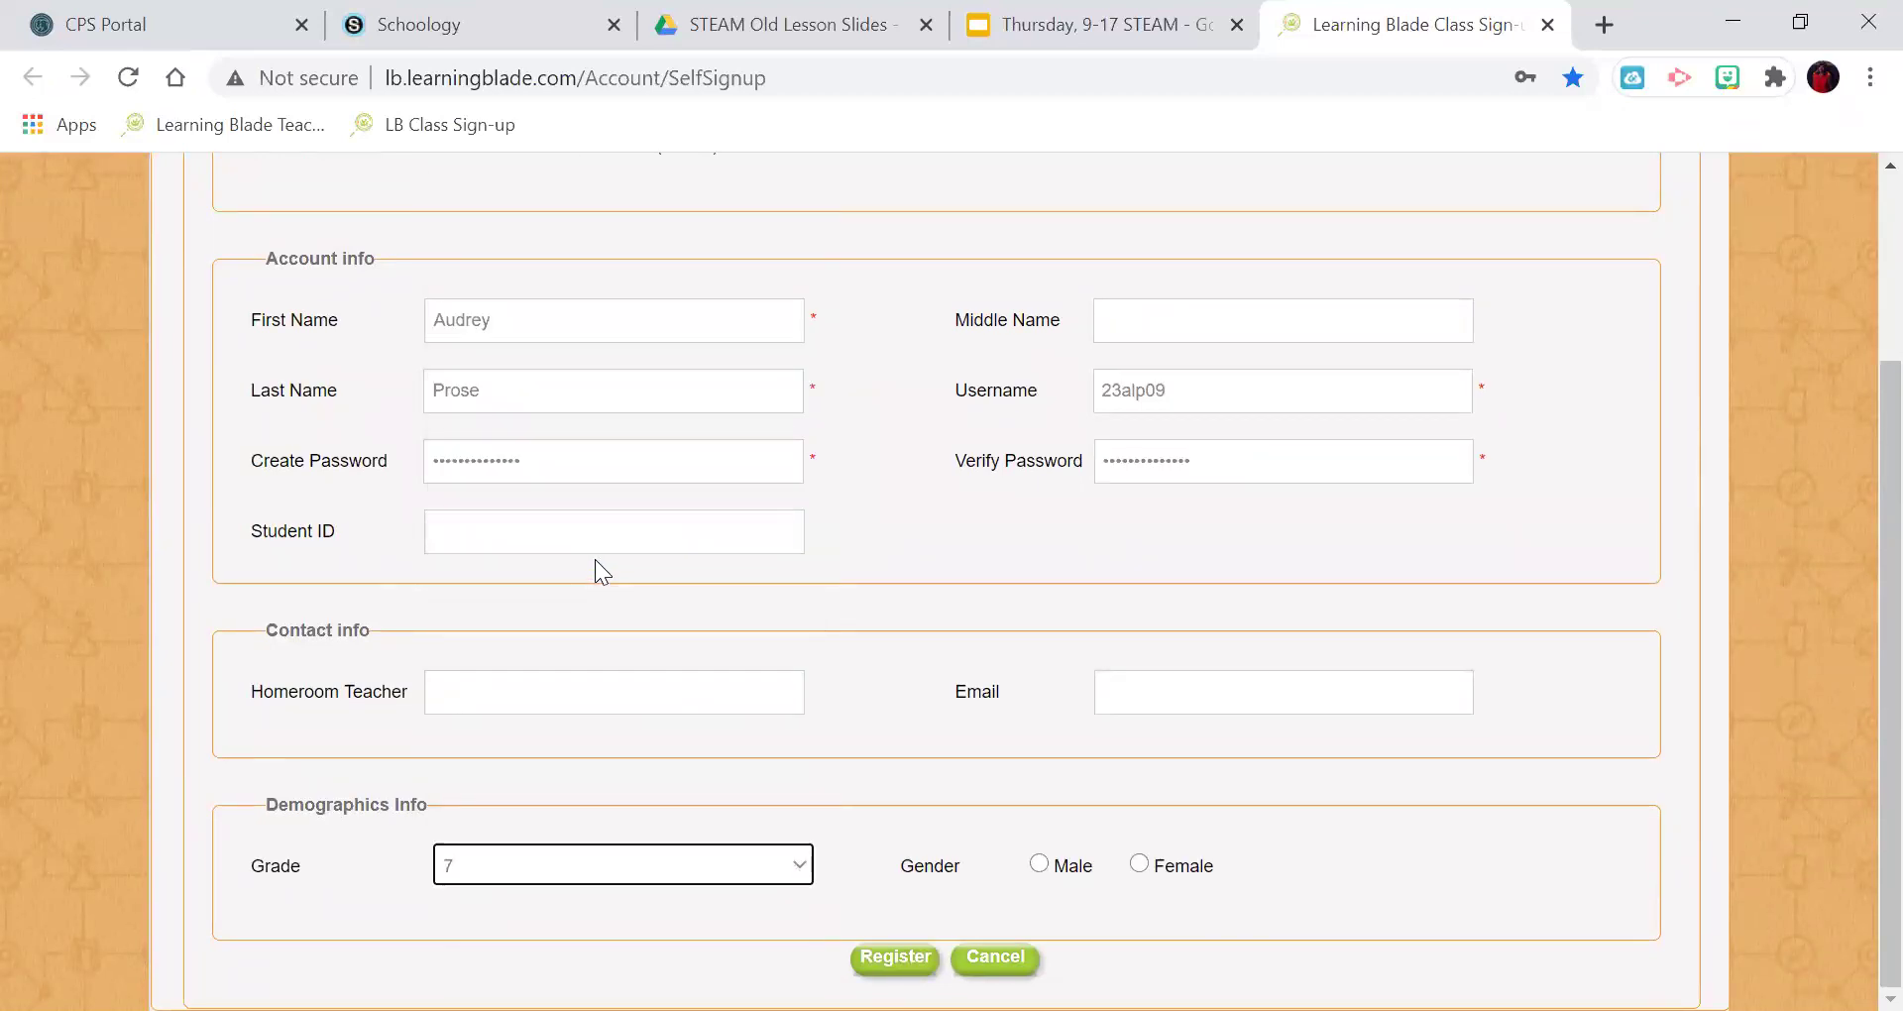
click(1149, 862)
click(1143, 861)
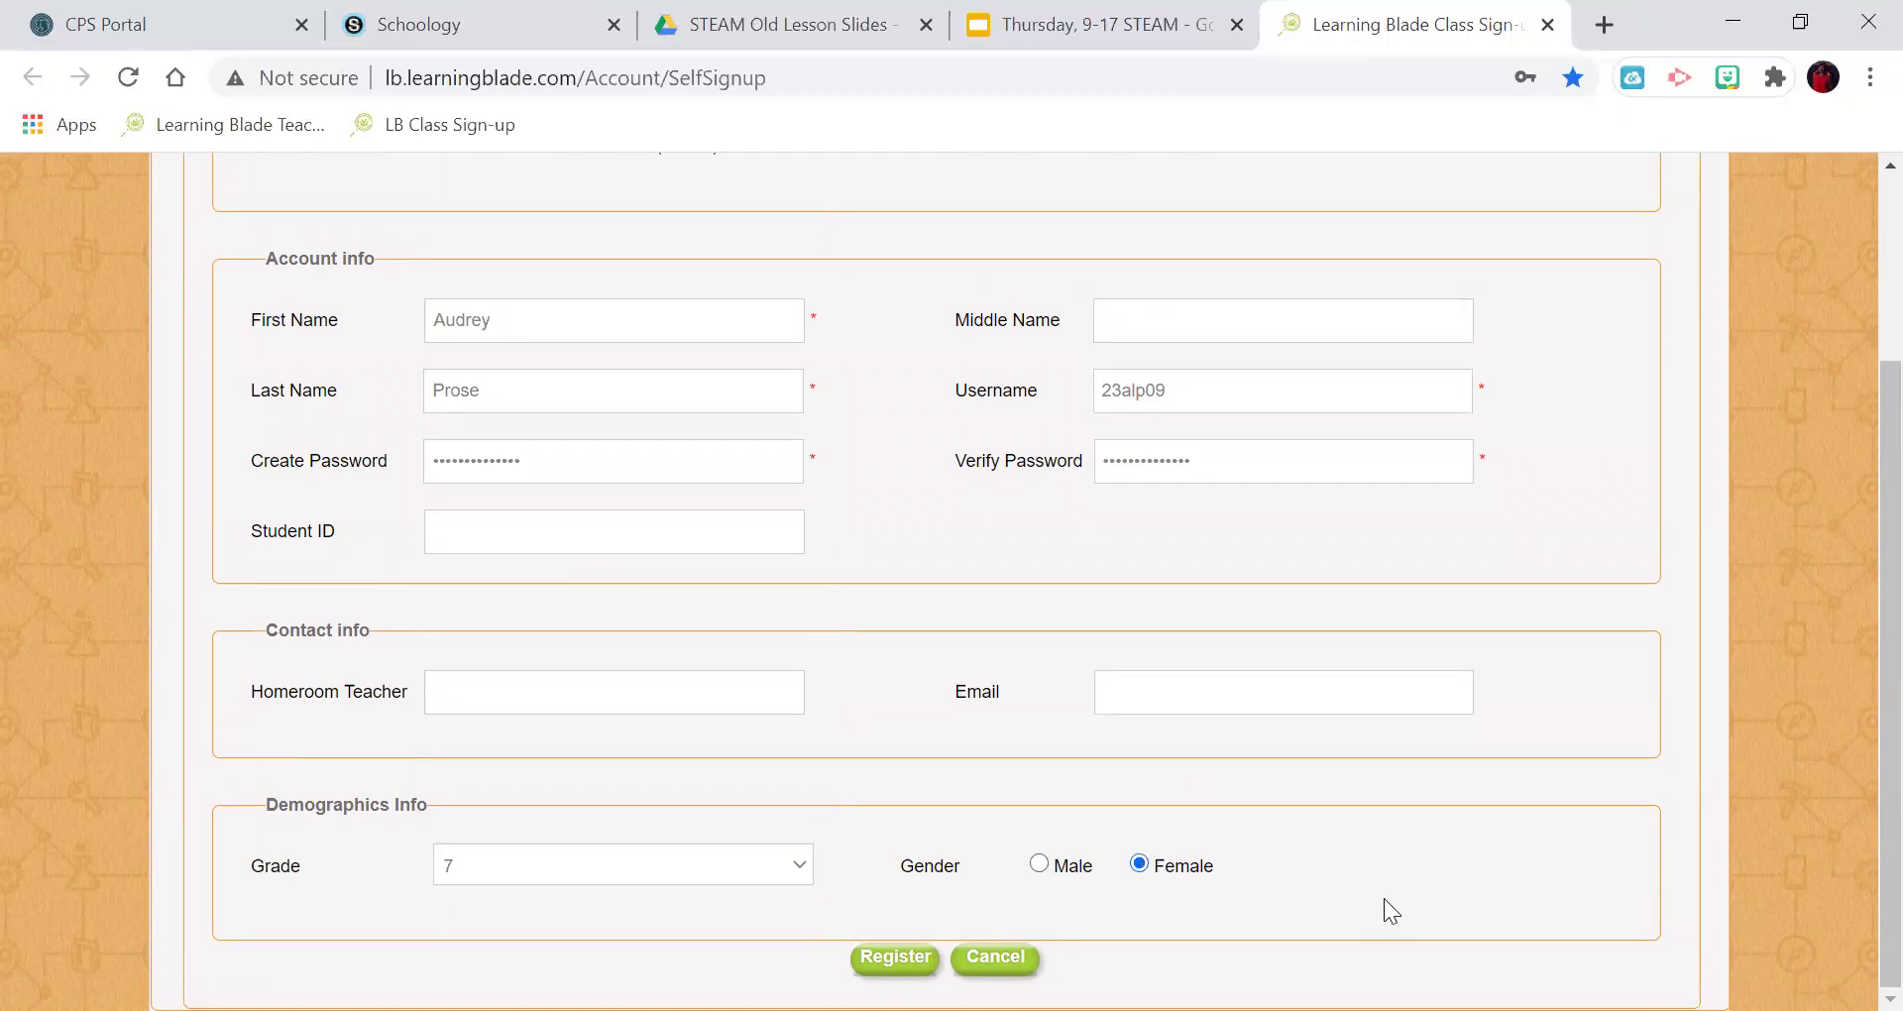
click(894, 958)
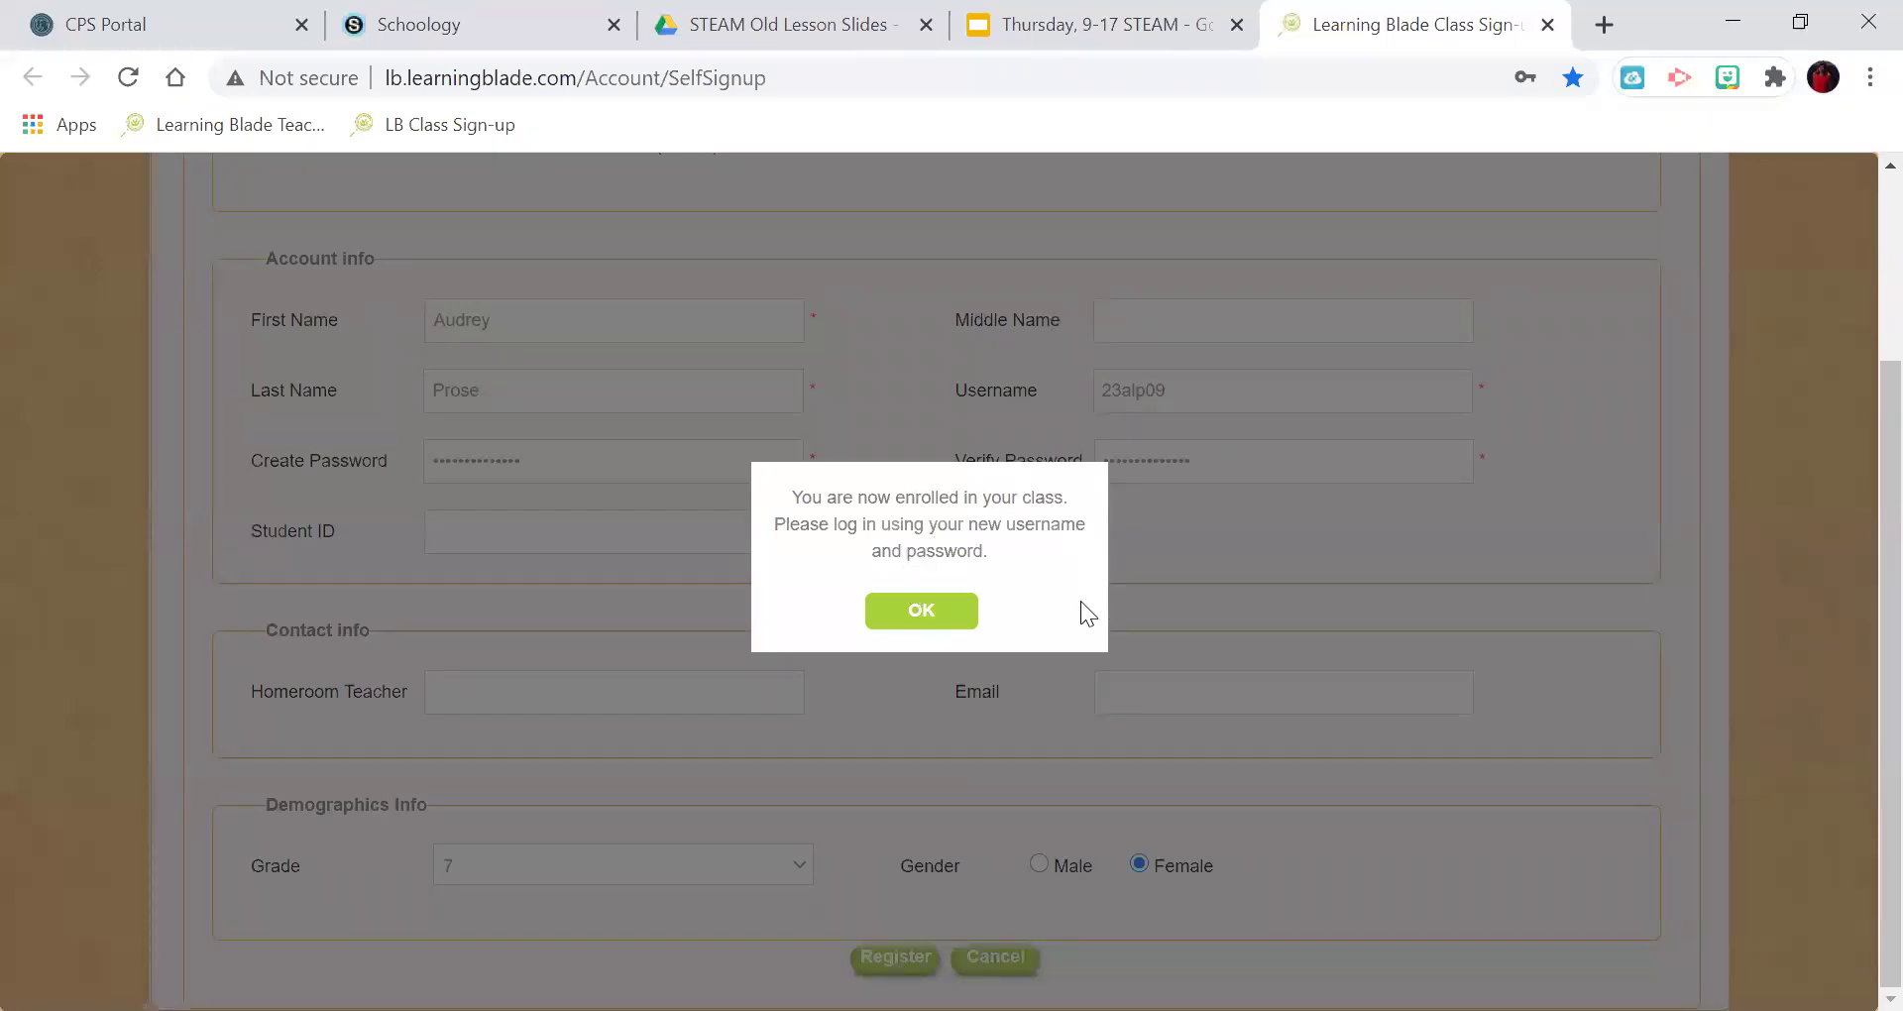
Dismiss the confirmation, decline saving the password, and log in with the student's username and password.
click(920, 622)
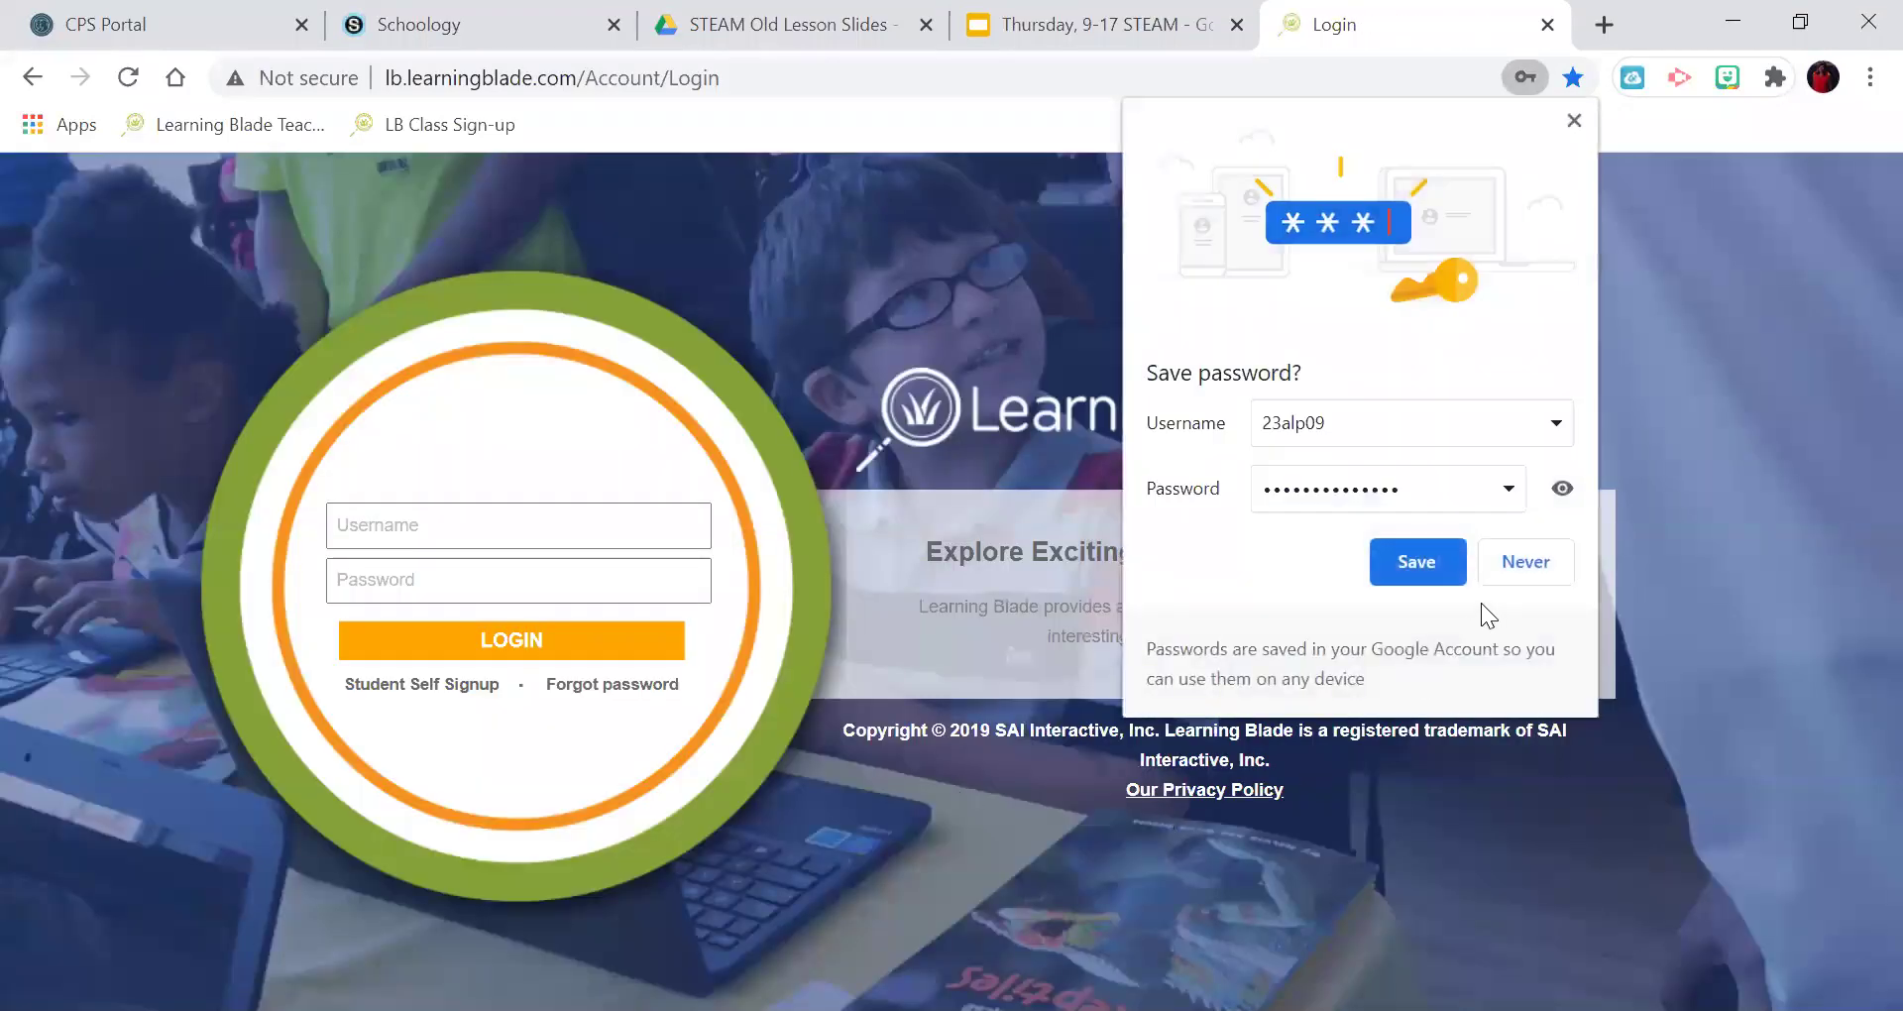
click(435, 542)
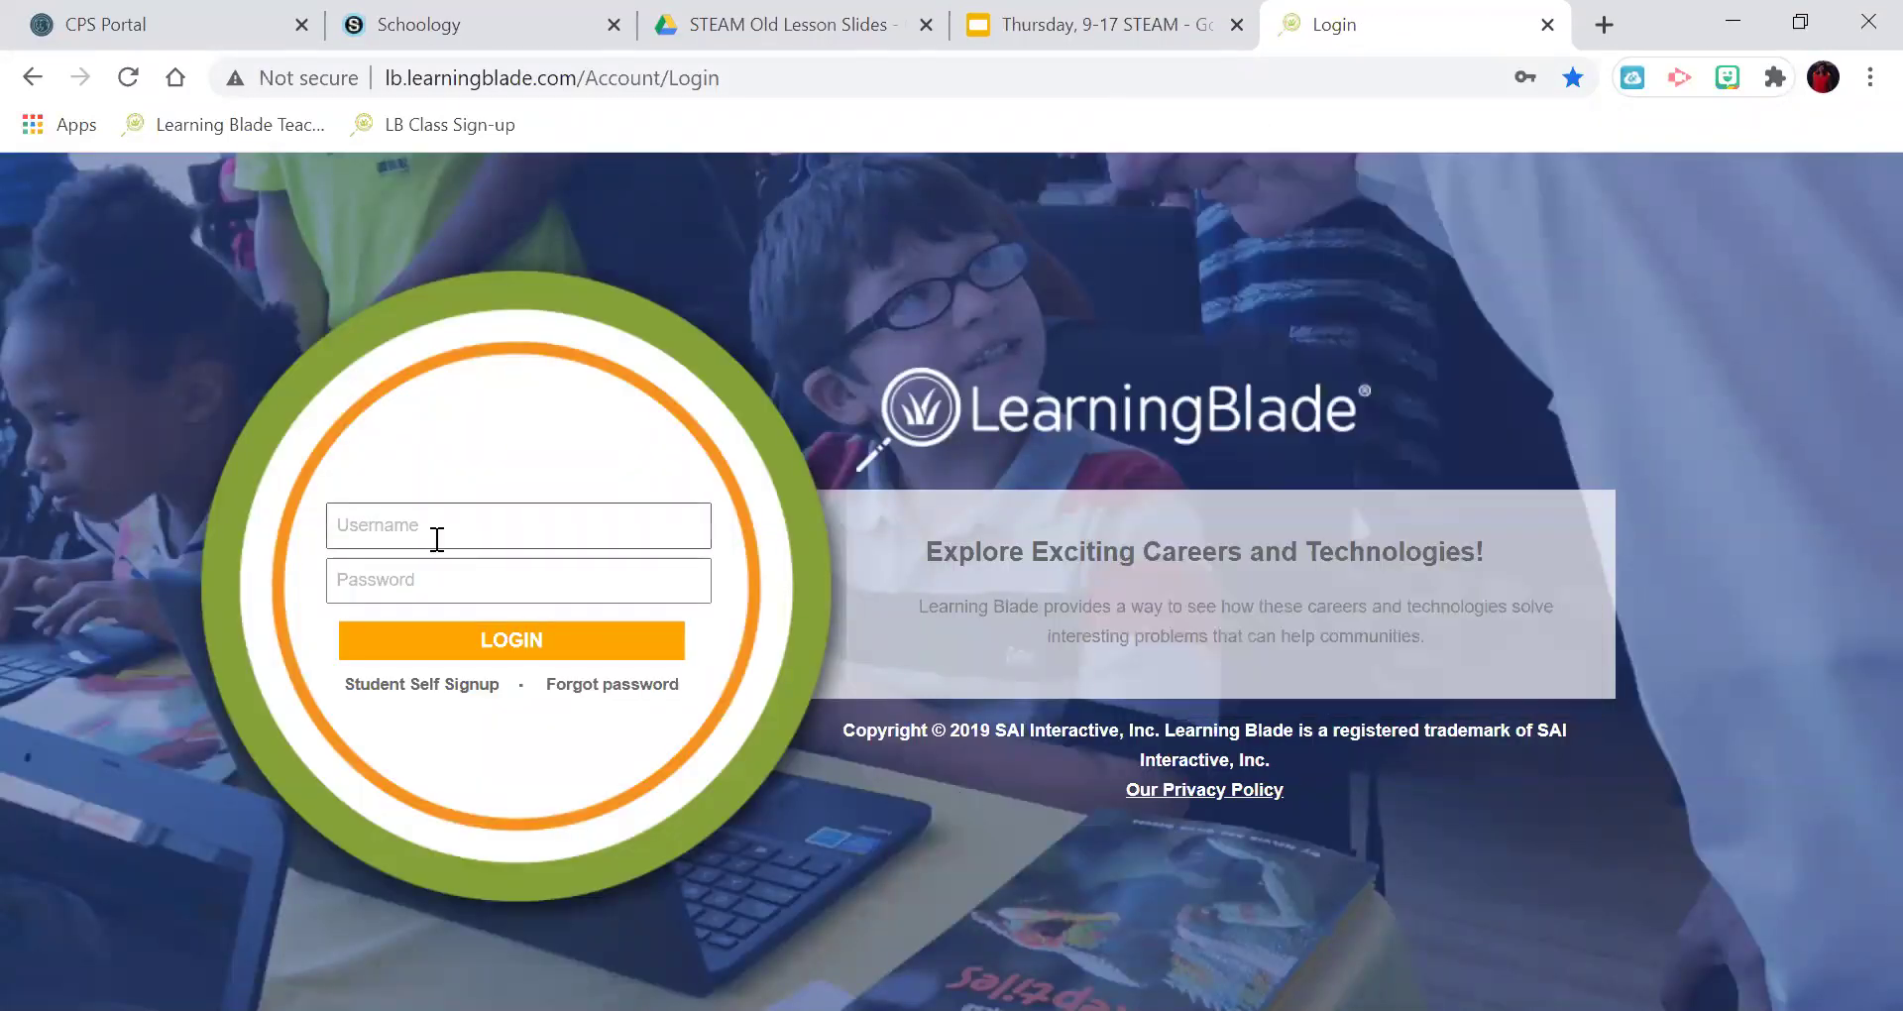
click(443, 522)
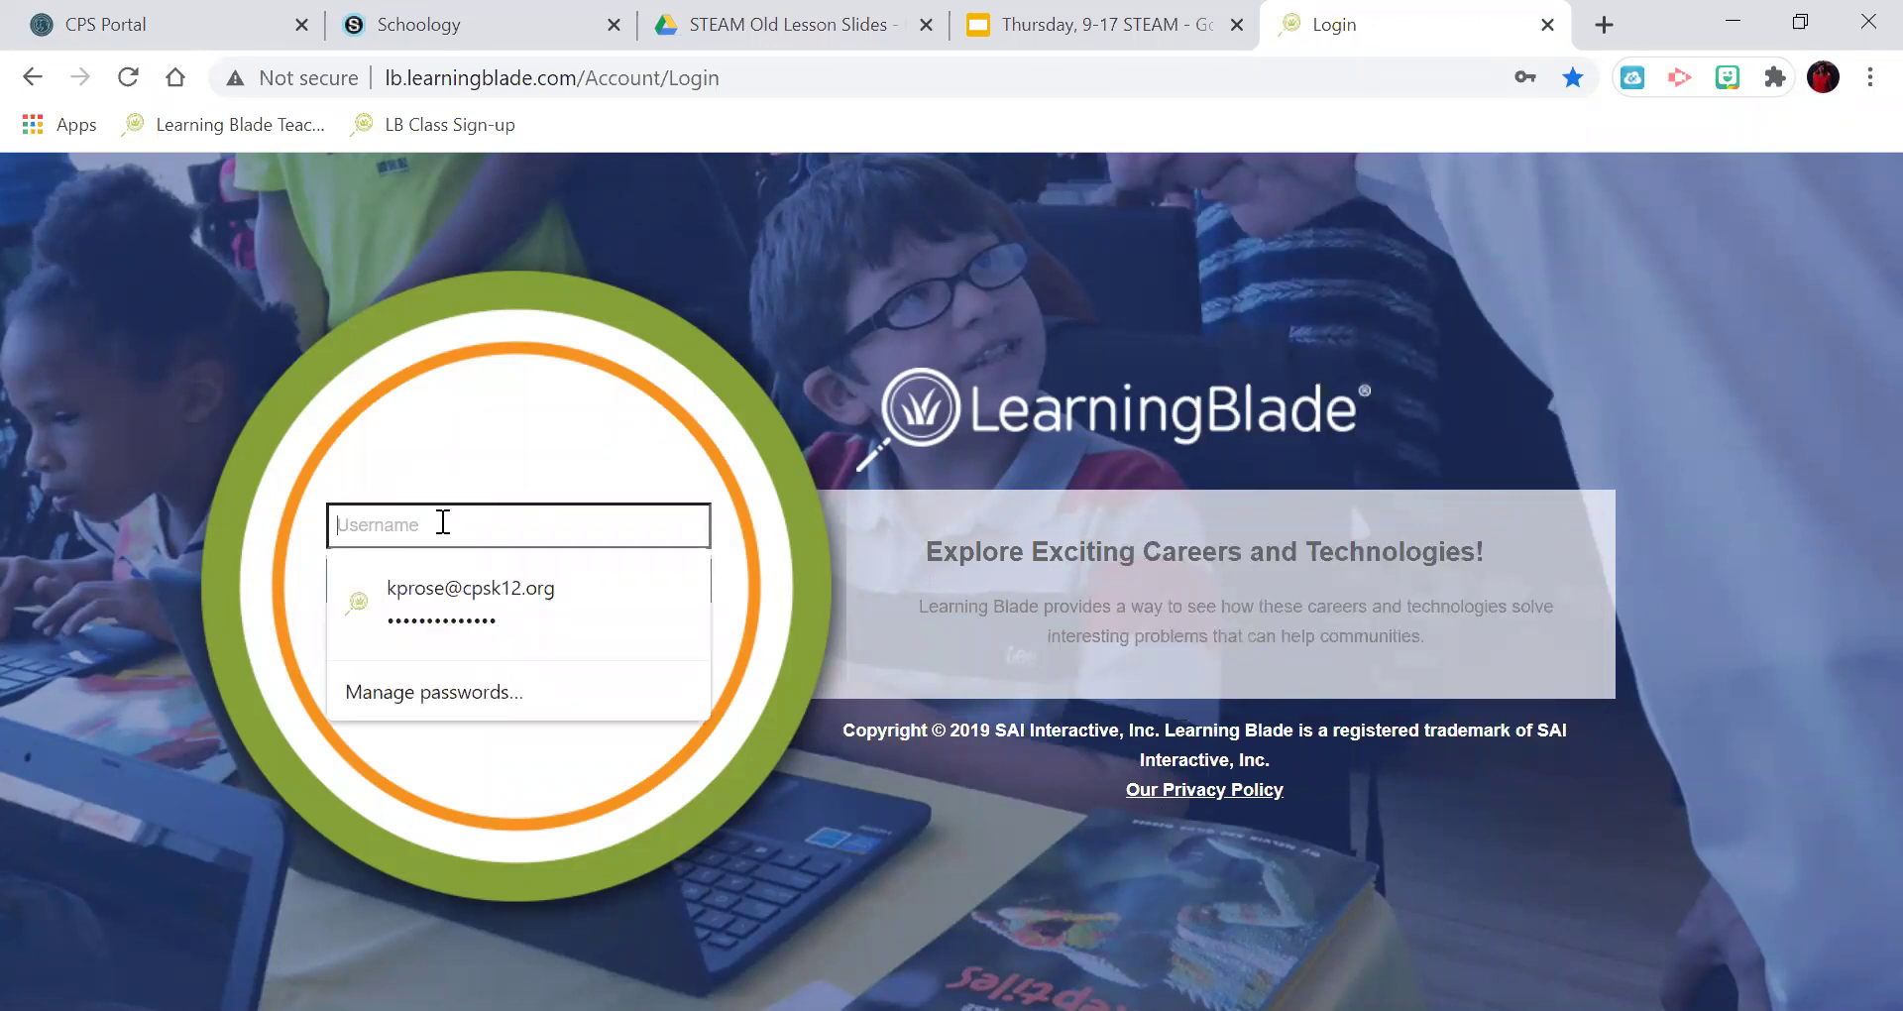
text(23)
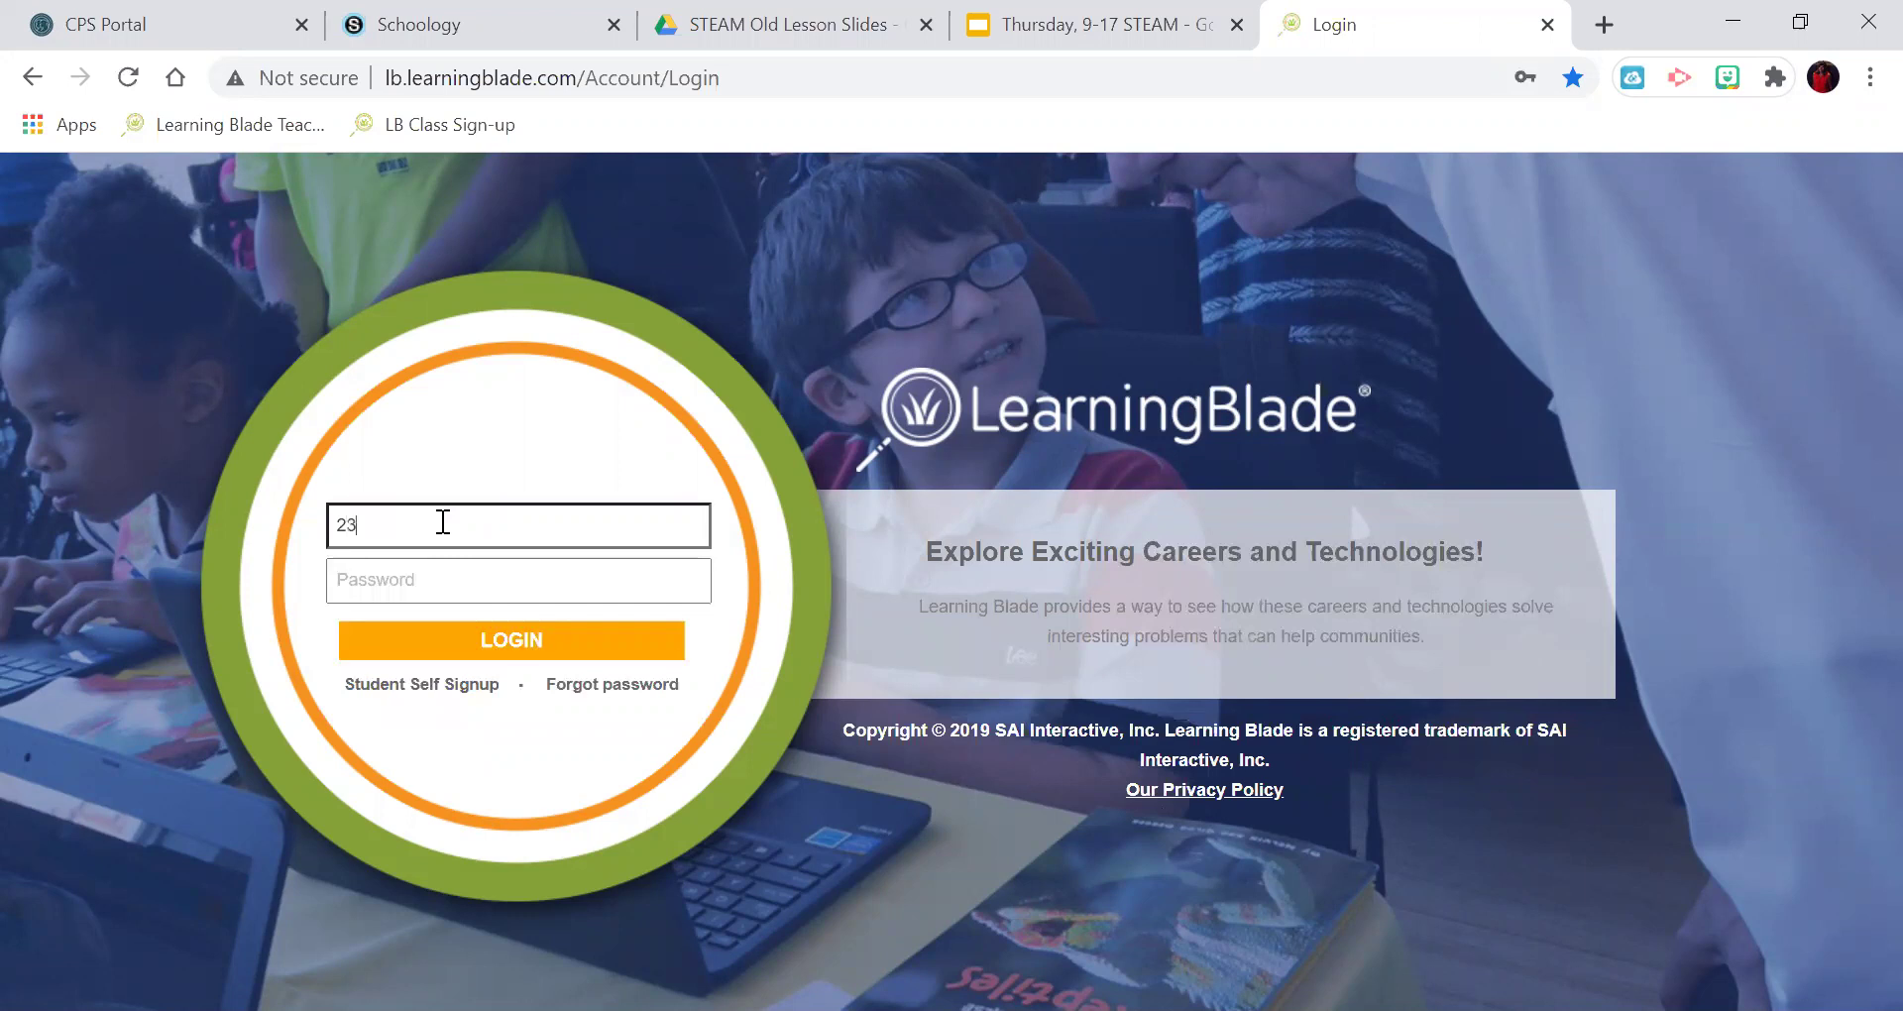
text(alp)
text(08)
key(Tab)
text(•••••••)
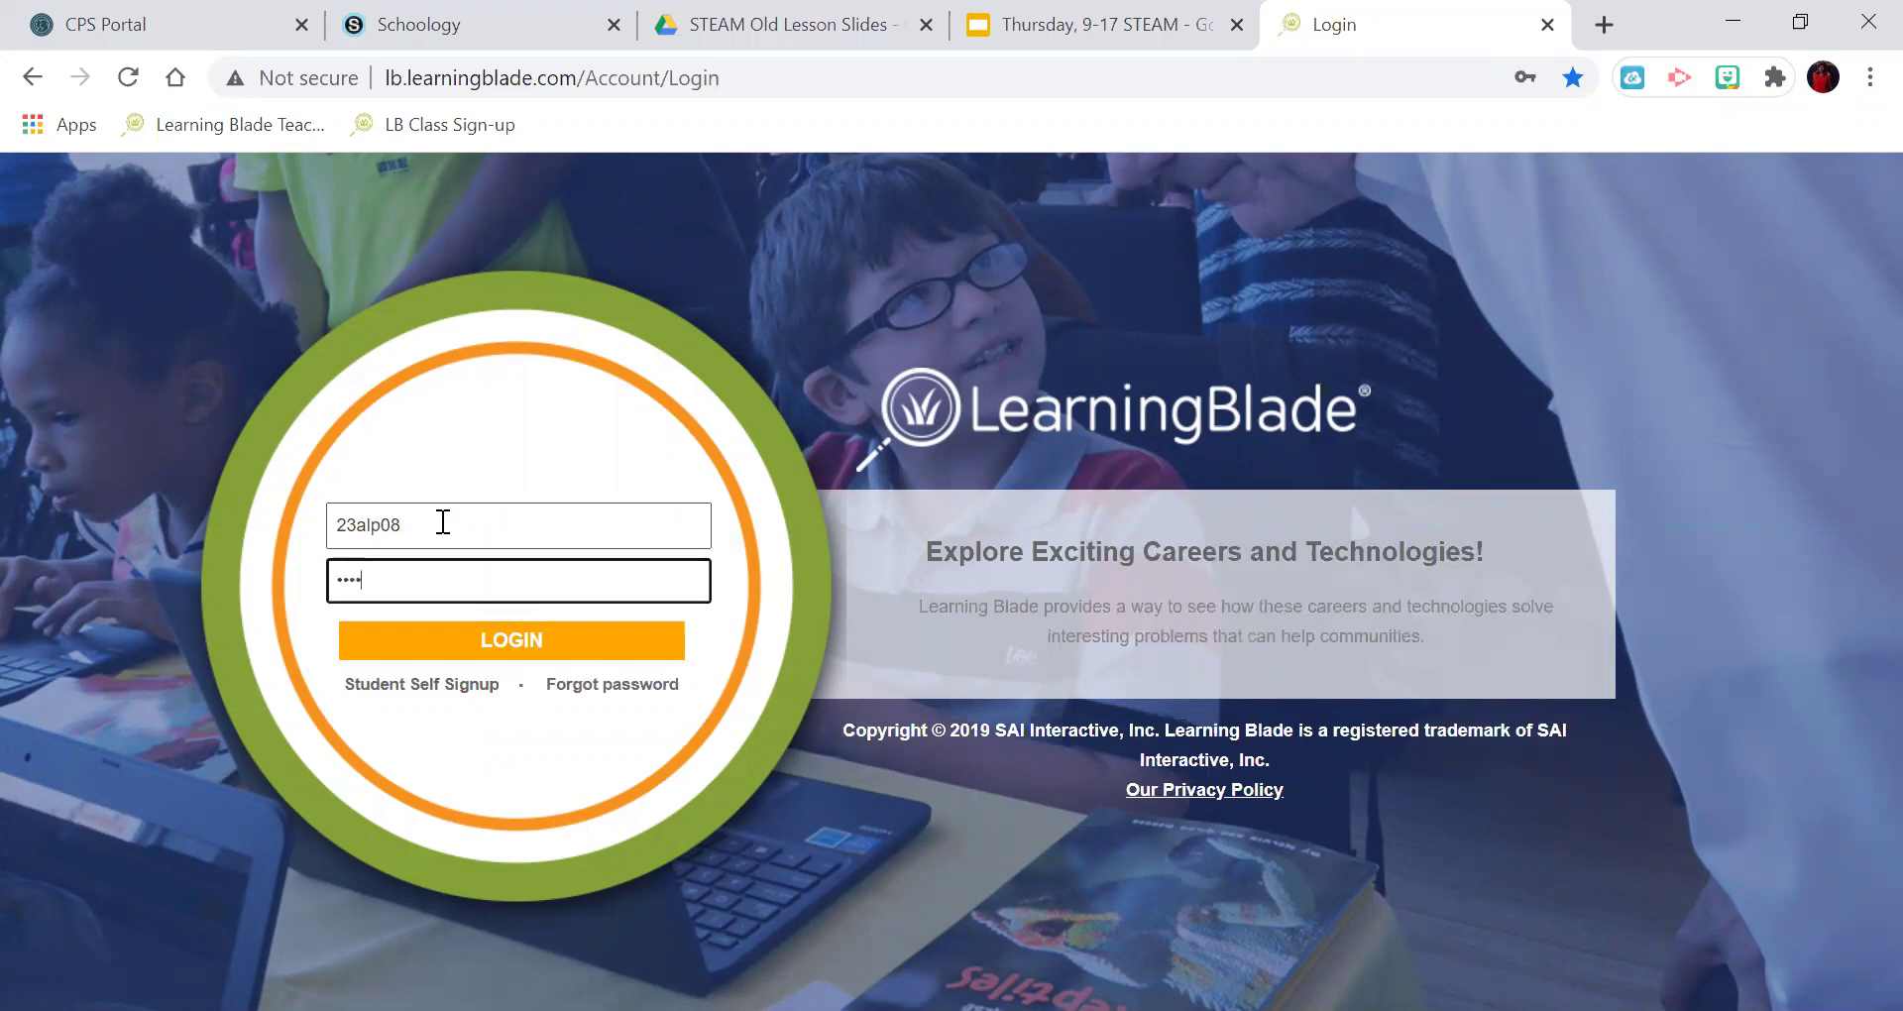
text(•••••••)
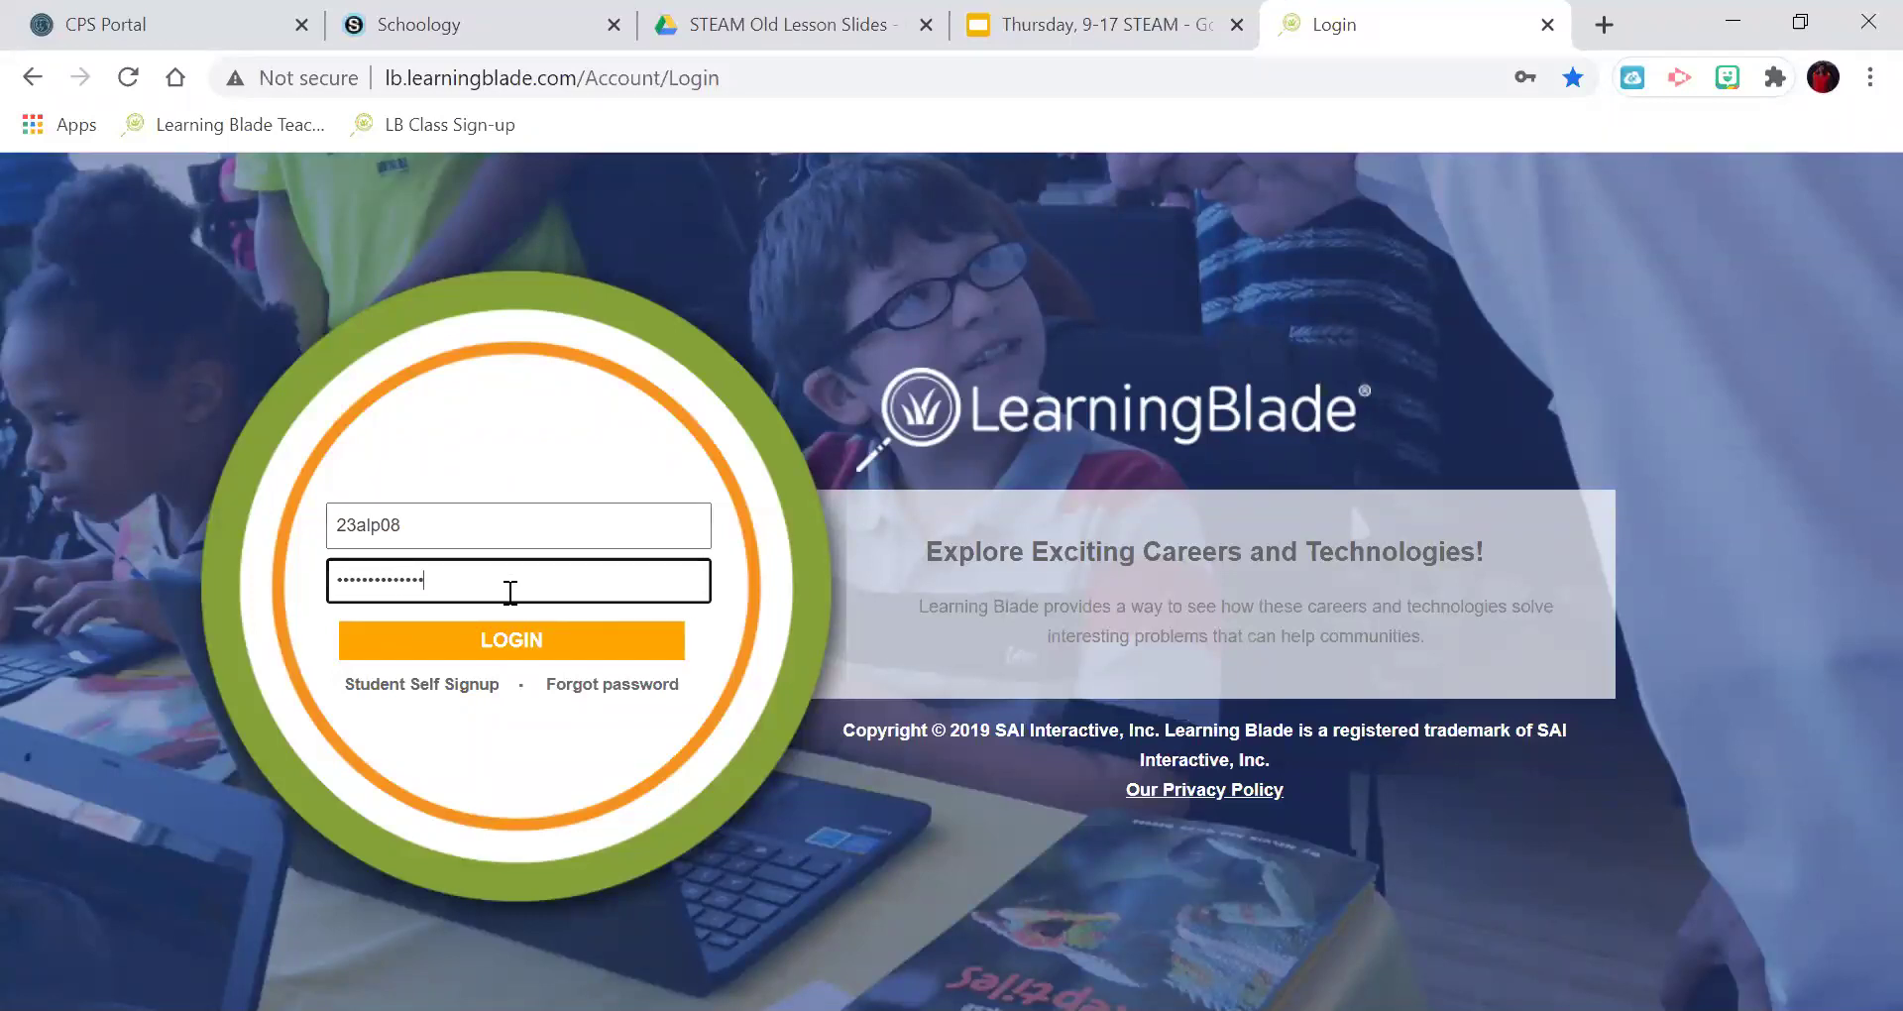
click(531, 642)
Retype the password and resubmit the login, then return to check the username.
click(515, 583)
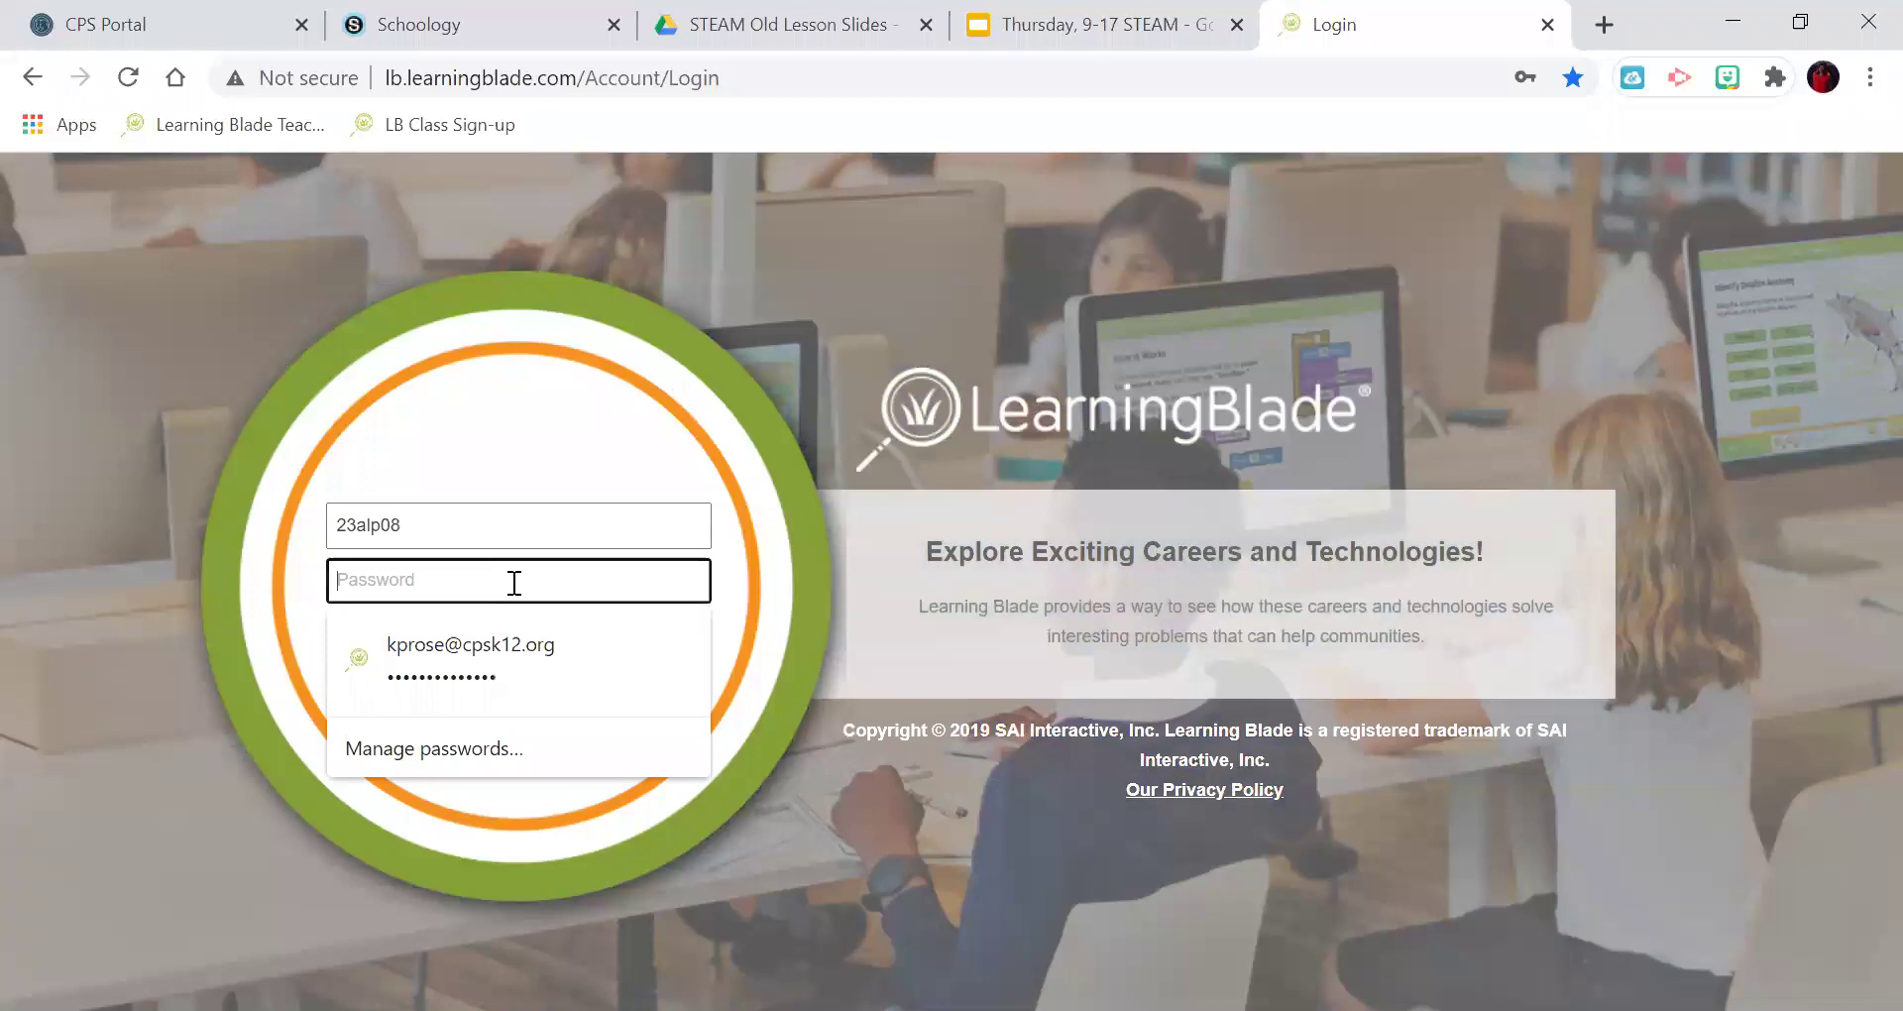
text(••••••••••••)
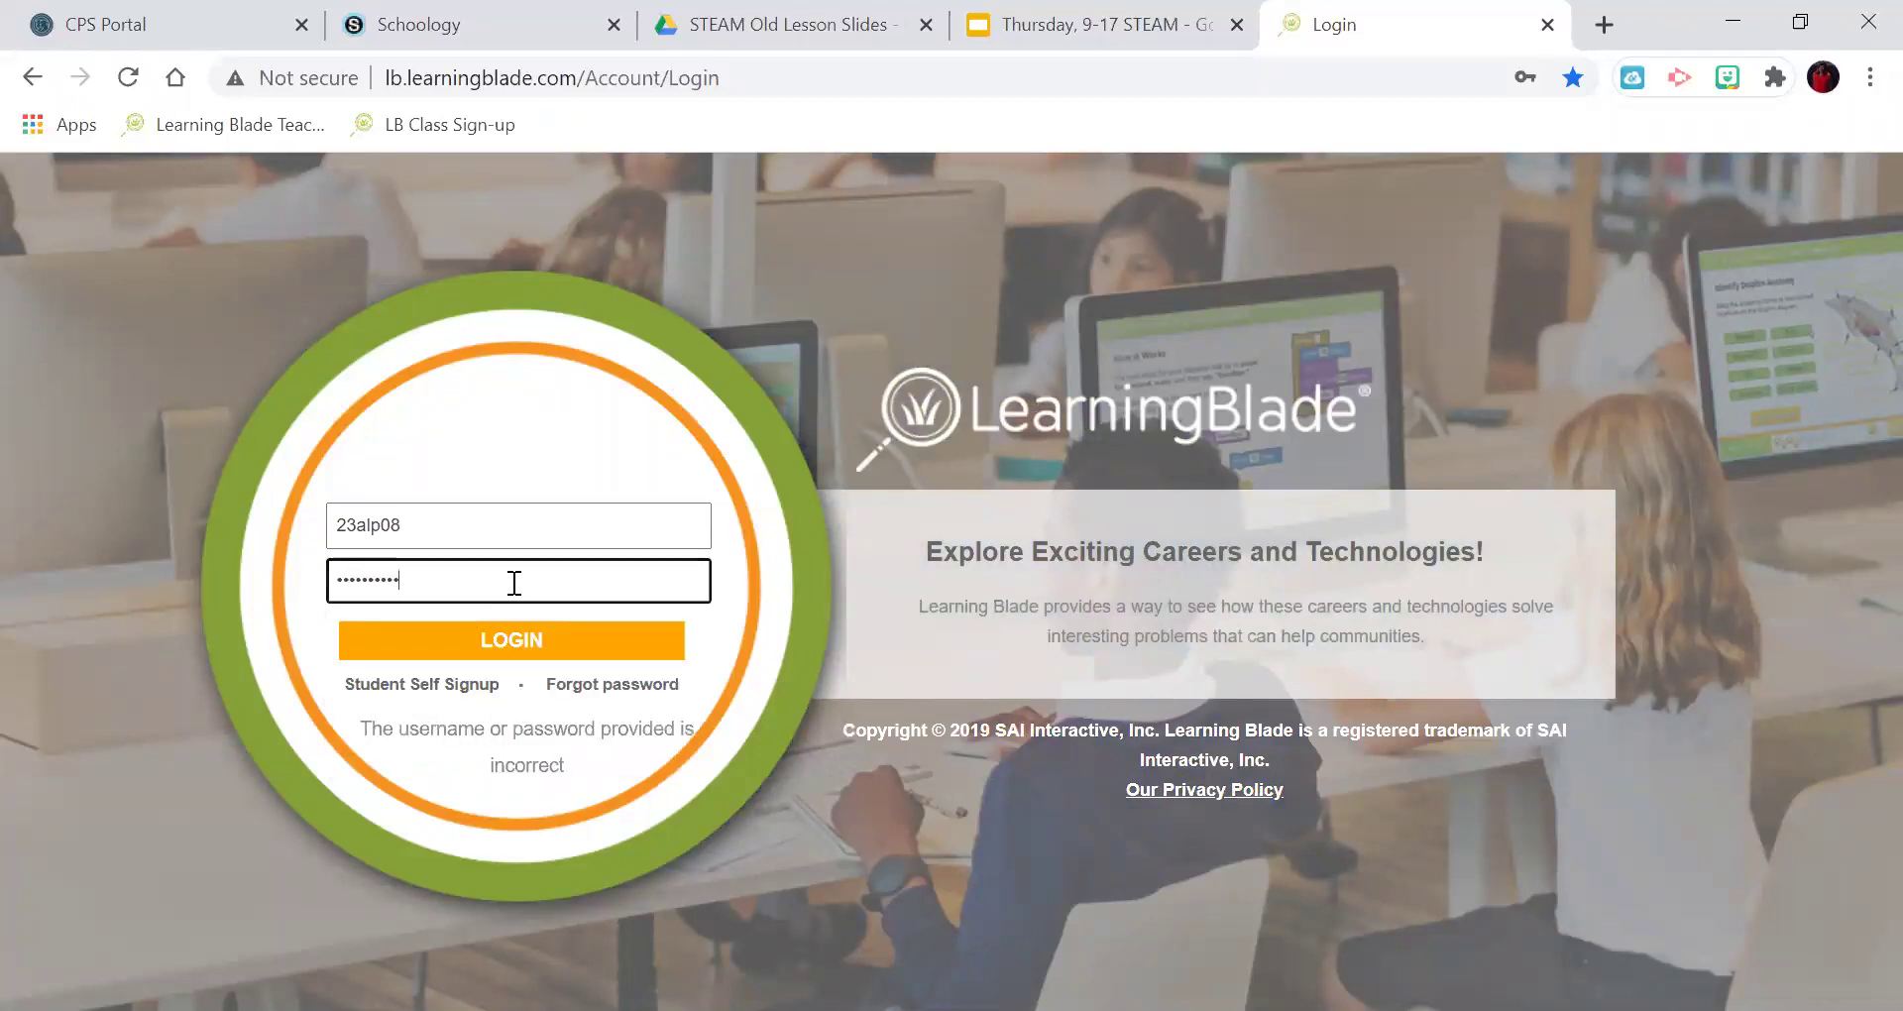
text(••)
key(Return)
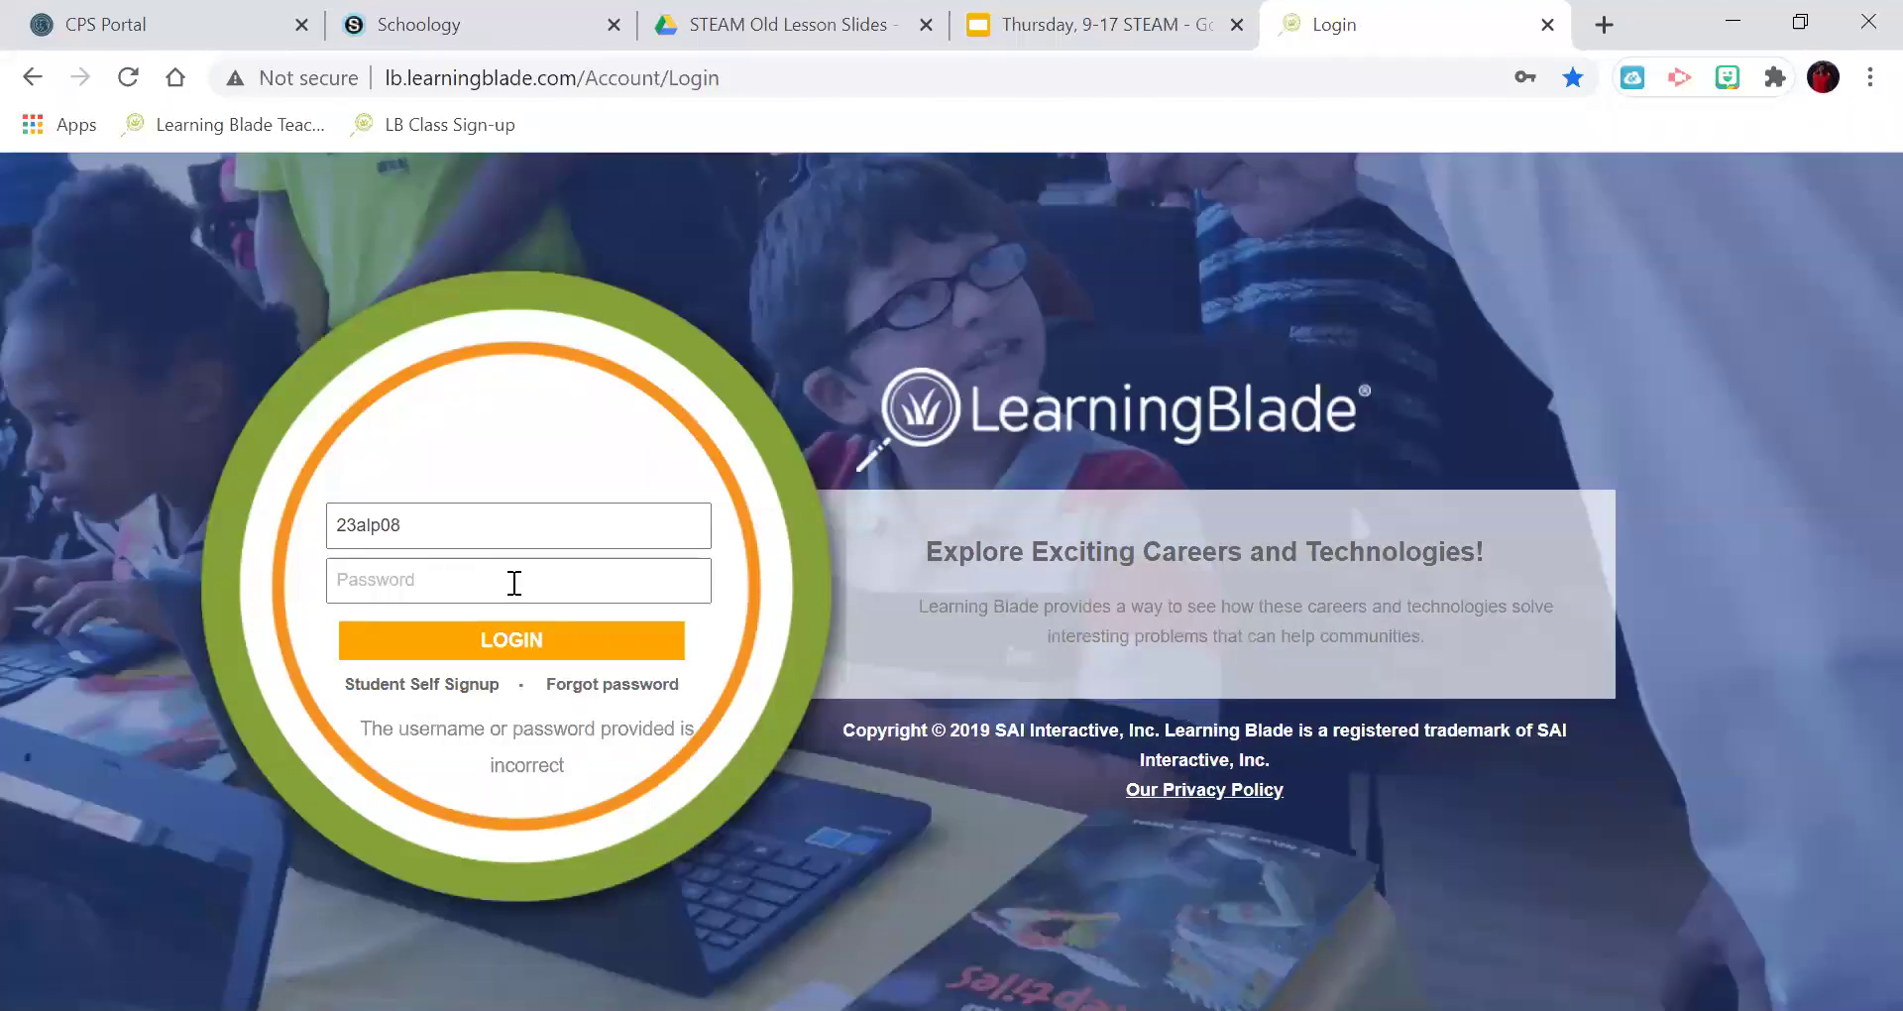
click(526, 530)
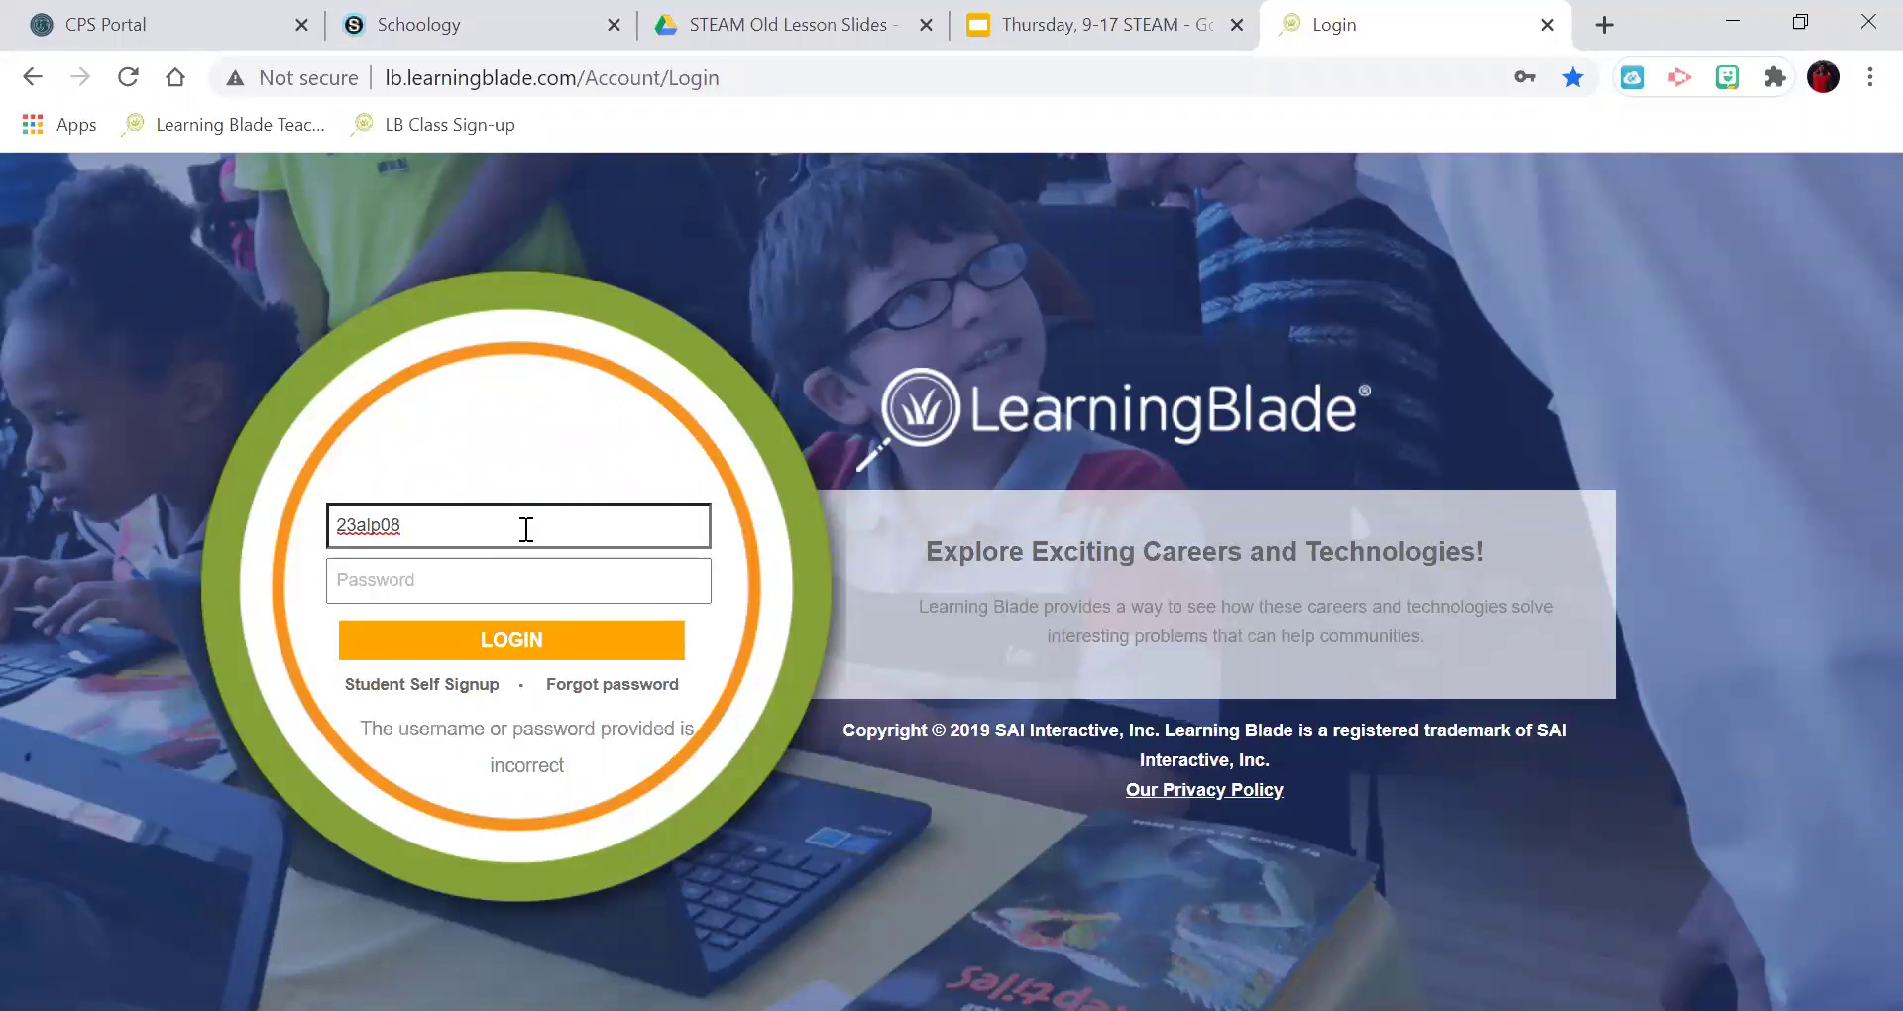